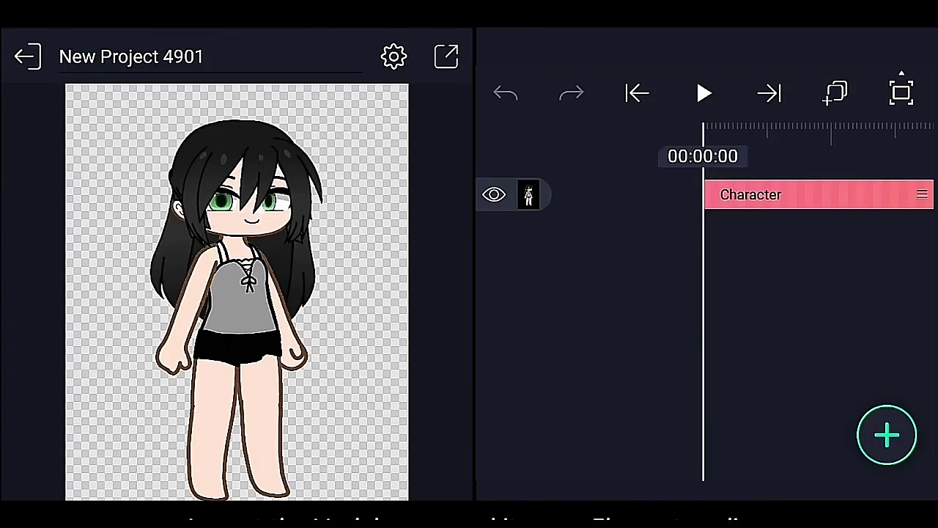
# - Enter the Character group and open Move & Transform on its Front Upper Arm layer
pyautogui.click(751, 195)
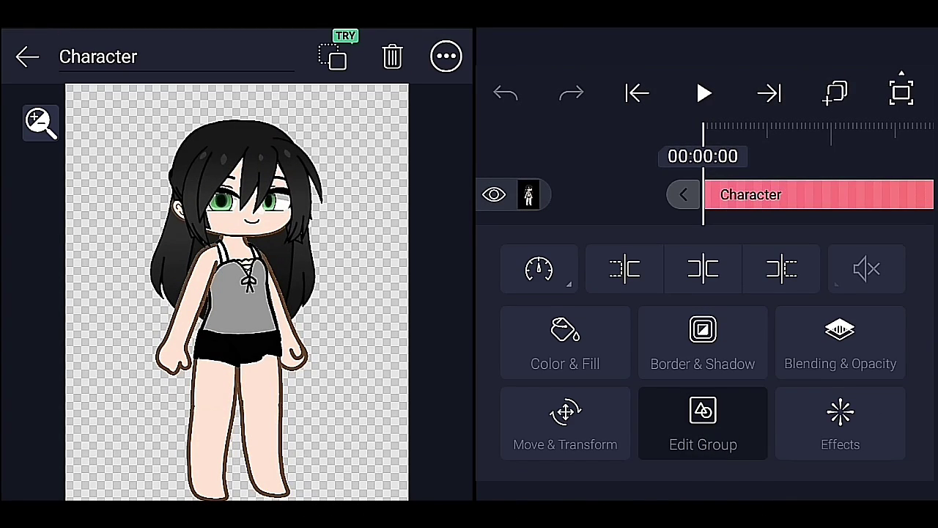
pyautogui.click(703, 424)
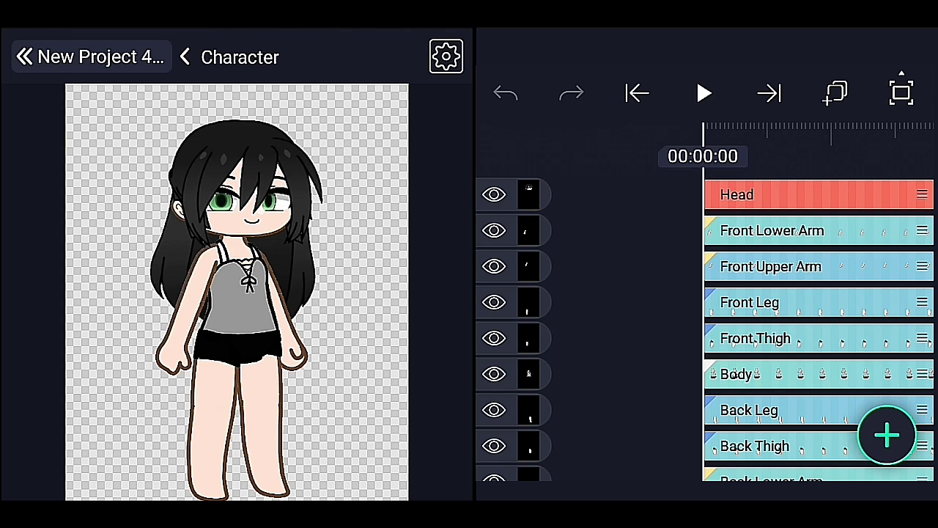
pyautogui.scroll(-5, 843, 219)
pyautogui.scroll(5, 829, 308)
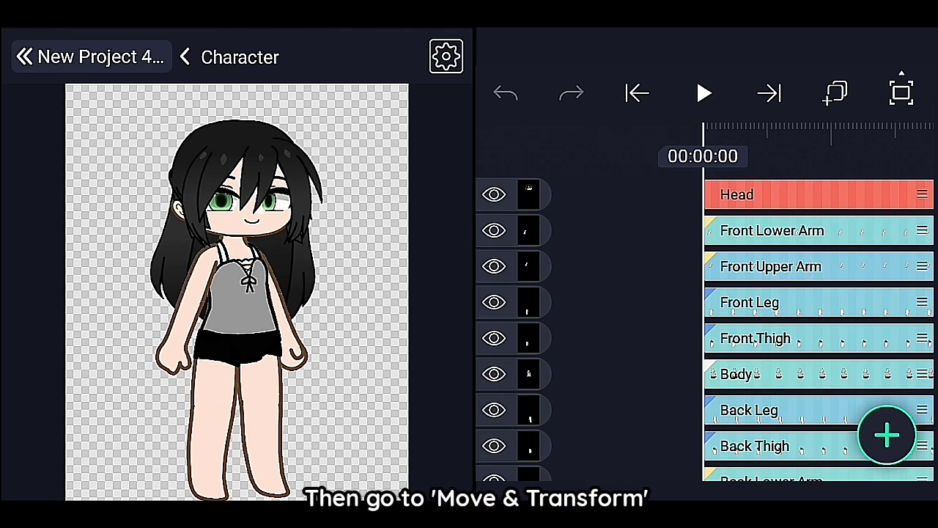
pyautogui.click(770, 267)
pyautogui.click(562, 411)
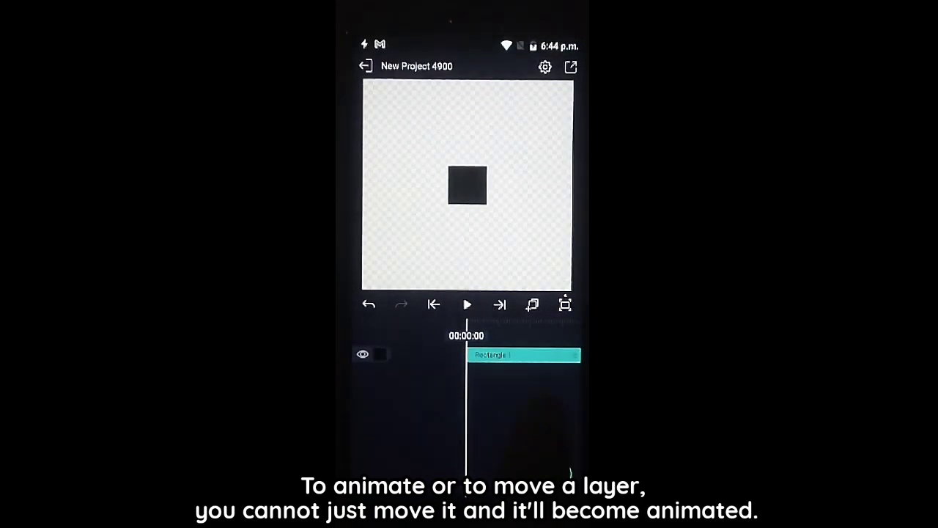
# - Move Rectangle 1 left and down, and rotate it to -45° into a diamond
pyautogui.click(513, 356)
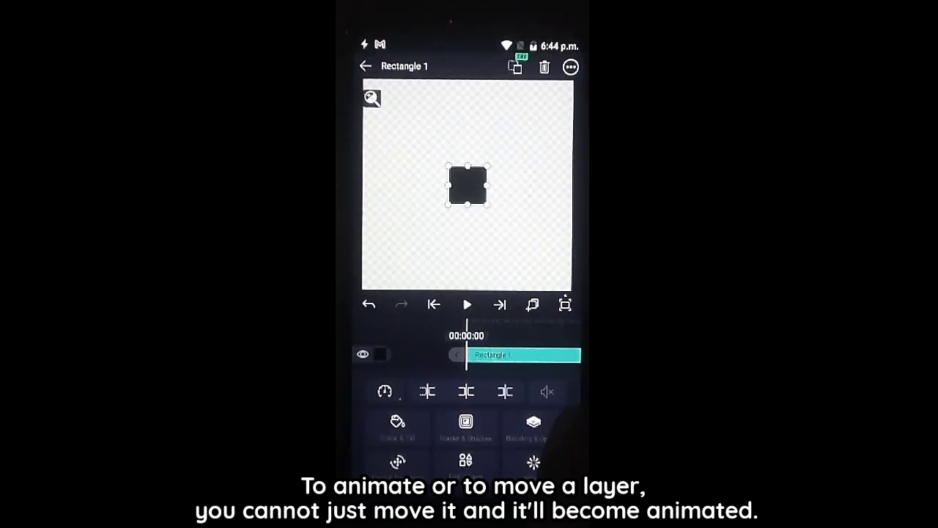
pyautogui.click(411, 471)
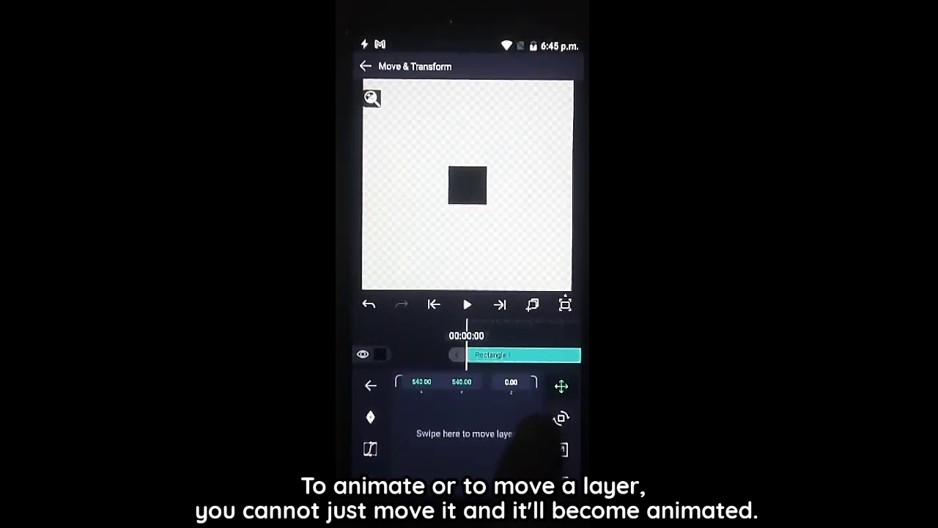
pyautogui.moveTo(445, 418); pyautogui.dragTo(428, 439)
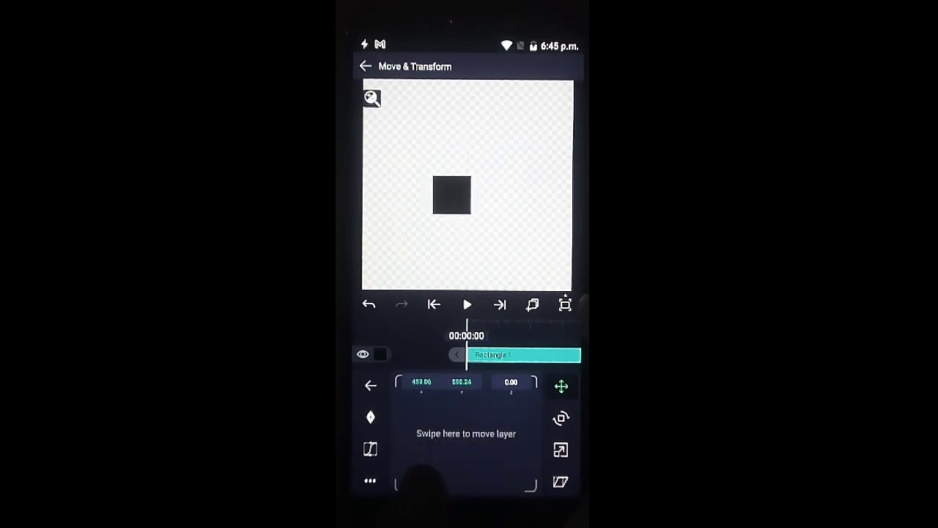
pyautogui.click(561, 418)
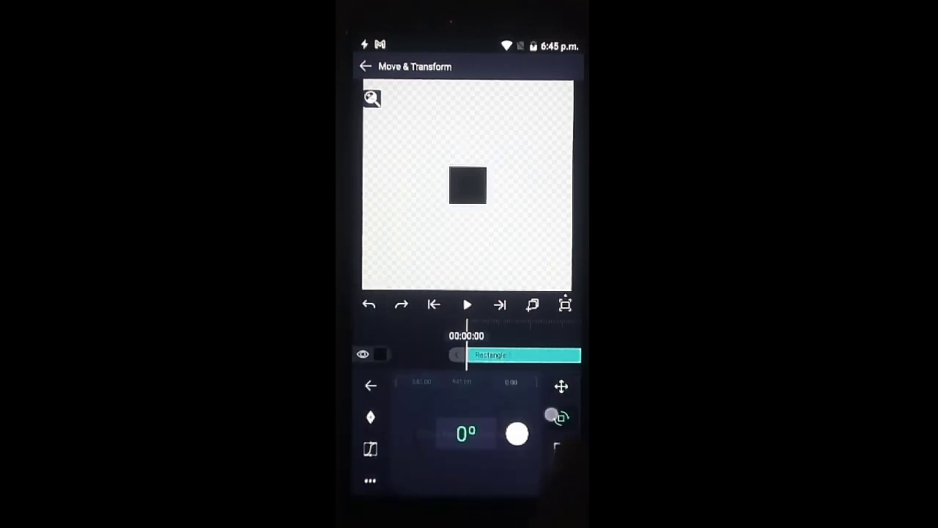
pyautogui.moveTo(517, 432); pyautogui.dragTo(502, 469)
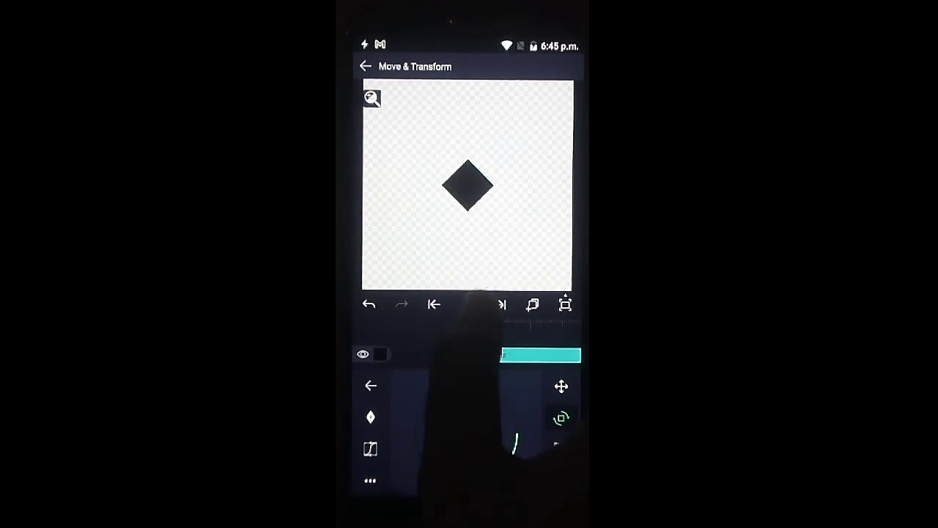
# - Play back to confirm nothing animates, then undo the change and return to 00:00:00
pyautogui.click(468, 304)
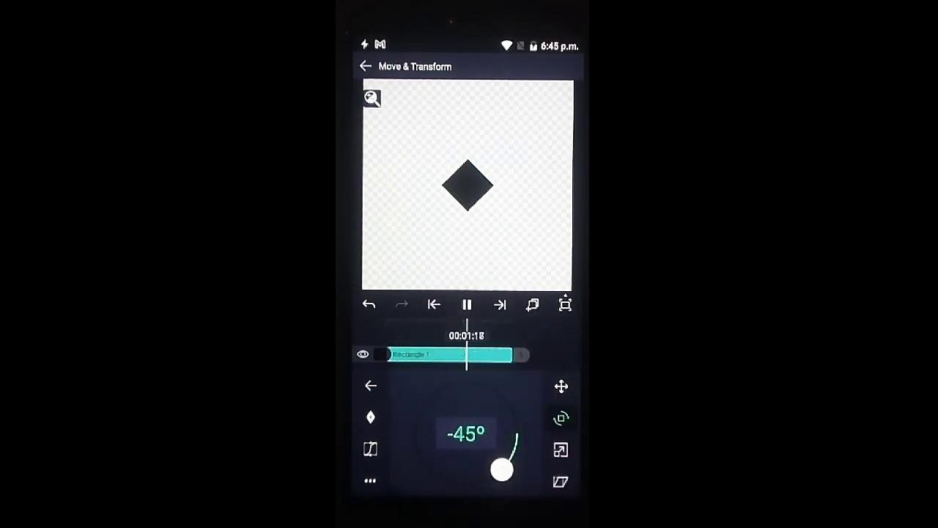
pyautogui.click(468, 304)
pyautogui.click(369, 304)
pyautogui.click(434, 305)
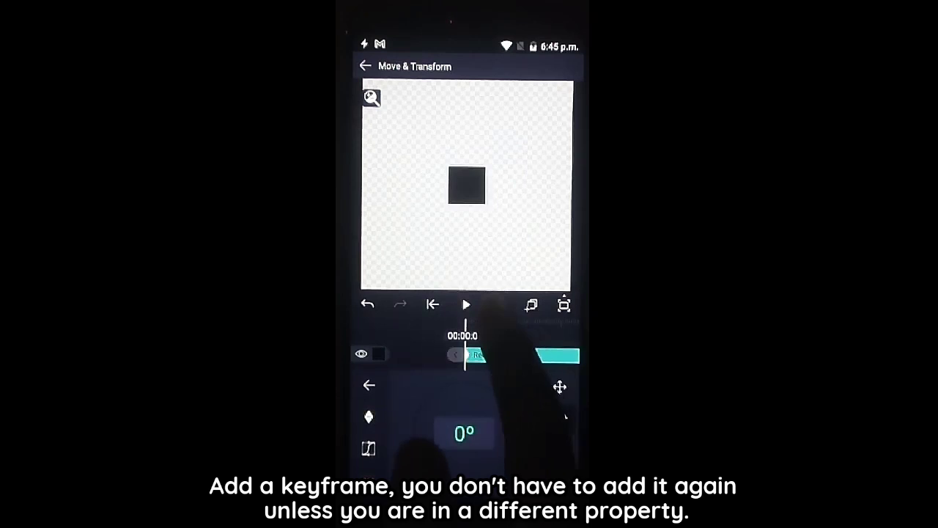
# - Add a rotation keyframe at 00:02:00, tilt the square at another time, and play it
pyautogui.moveTo(513, 355); pyautogui.dragTo(411, 355)
pyautogui.click(370, 417)
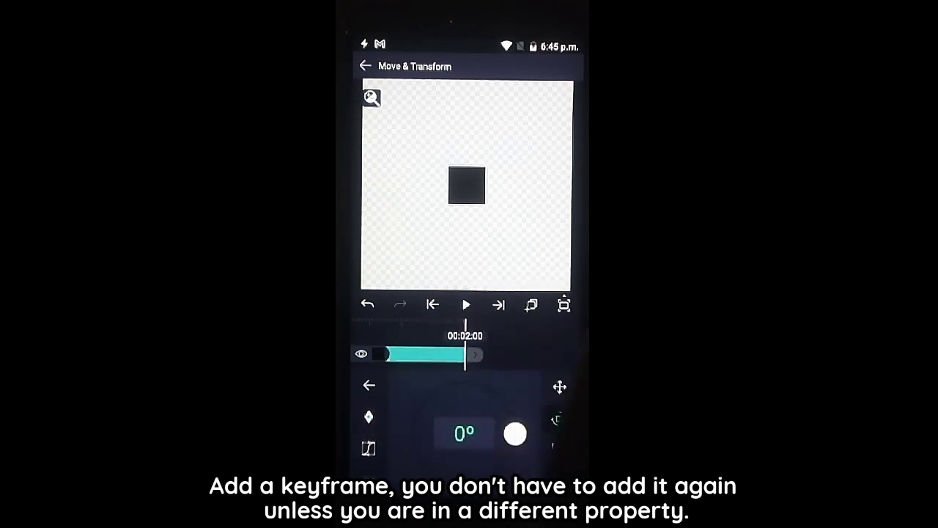
pyautogui.moveTo(411, 355)
pyautogui.mouseDown()
pyautogui.moveTo(520, 355)
pyautogui.moveTo(411, 355)
pyautogui.mouseUp()
pyautogui.moveTo(543, 440)
pyautogui.mouseDown()
pyautogui.moveTo(516, 440)
pyautogui.moveTo(503, 460)
pyautogui.mouseUp()
pyautogui.moveTo(411, 355); pyautogui.dragTo(506, 355)
pyautogui.click(466, 305)
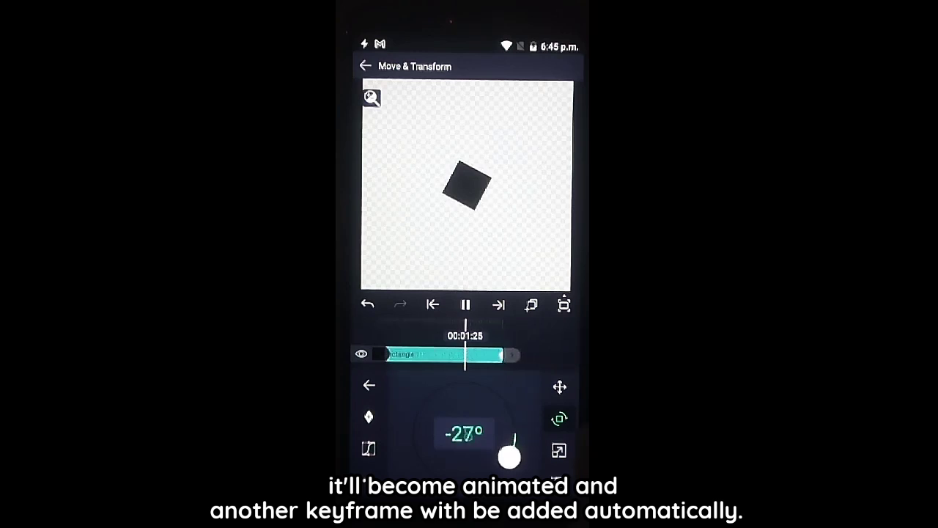
# - Adjust the square's rotation angle and replay the animation from the start
pyautogui.moveTo(473, 356); pyautogui.dragTo(482, 360)
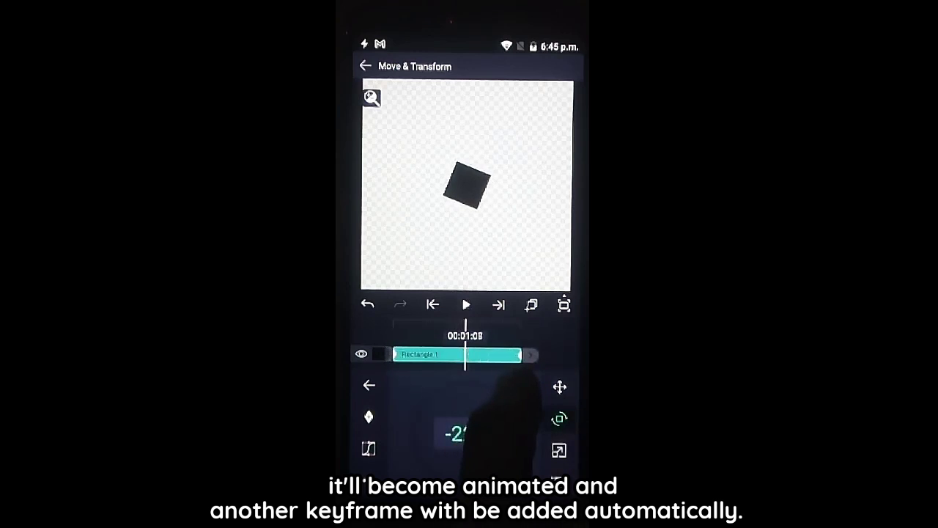
pyautogui.moveTo(513, 400); pyautogui.dragTo(560, 447)
pyautogui.moveTo(499, 356); pyautogui.dragTo(561, 359)
pyautogui.click(465, 305)
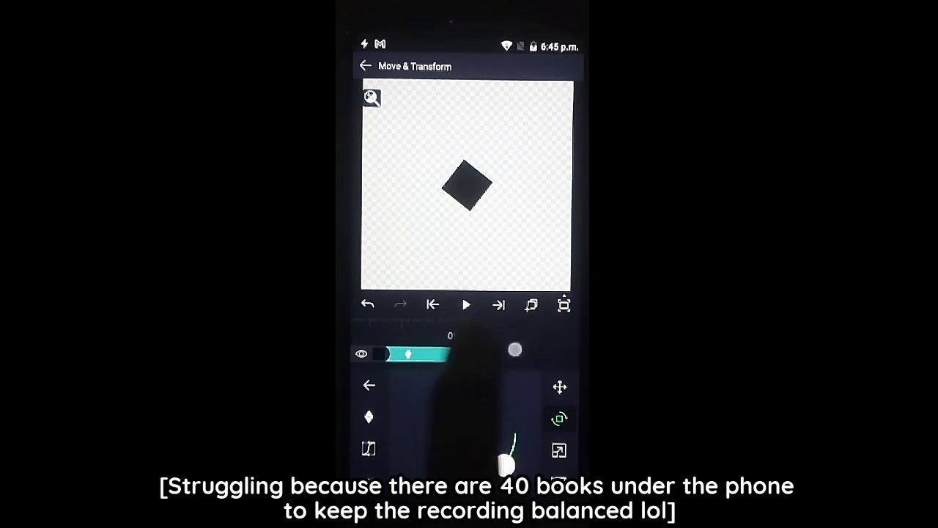
pyautogui.moveTo(448, 363); pyautogui.dragTo(491, 359)
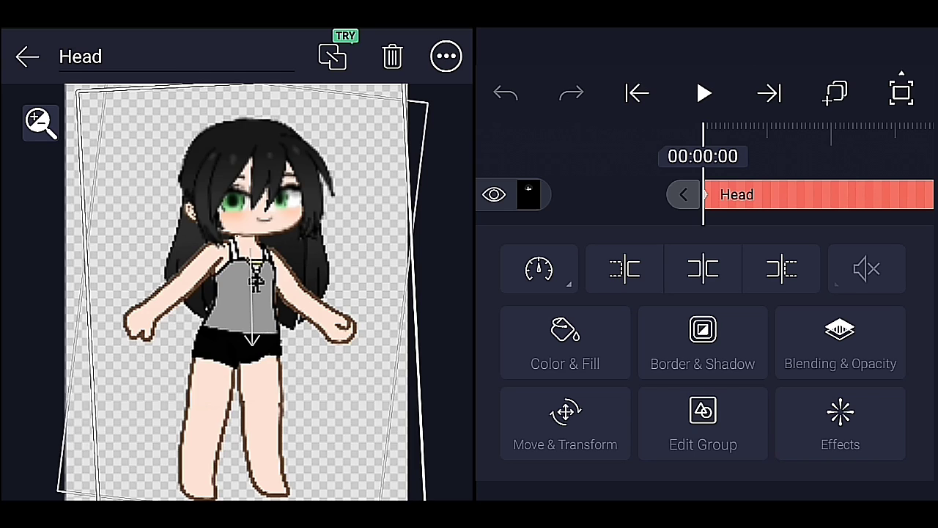
# - Open the Head group, then its Eye group, to list the eye layers
pyautogui.click(703, 424)
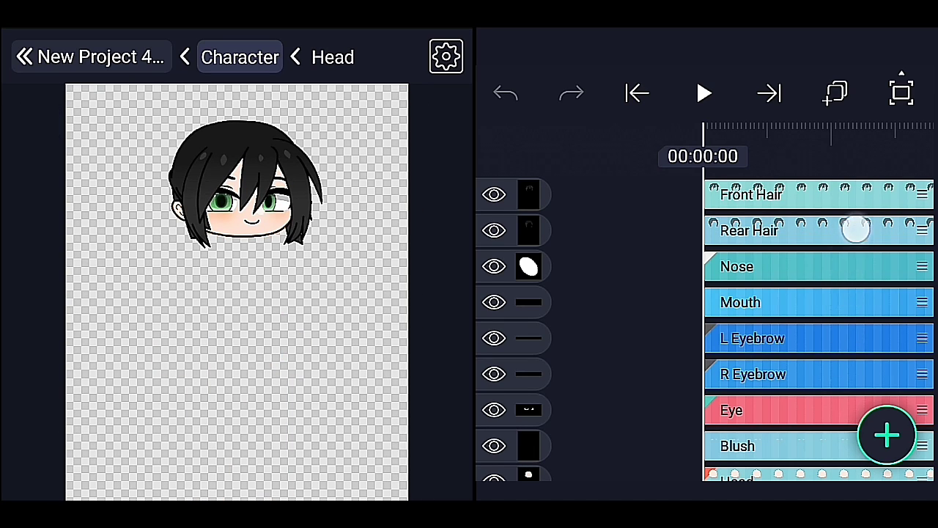
pyautogui.moveTo(857, 230); pyautogui.dragTo(857, 216)
pyautogui.click(781, 307)
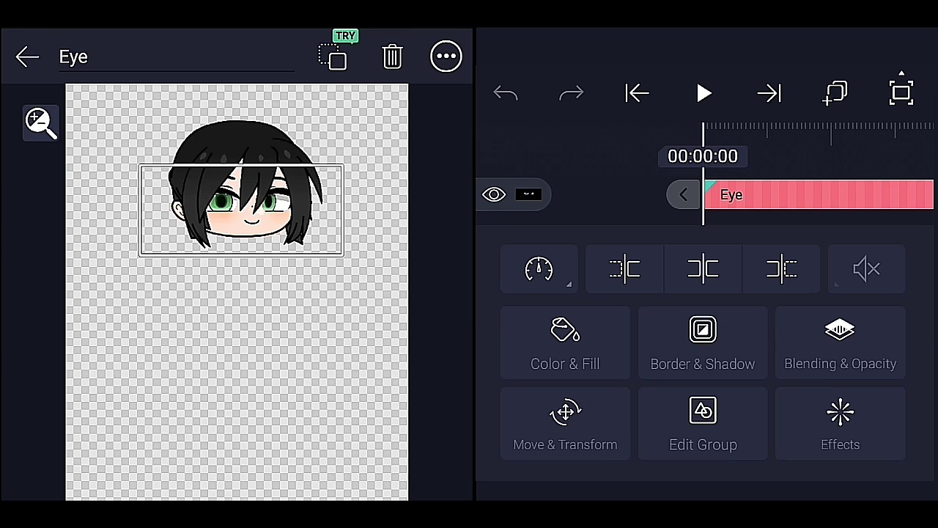
pyautogui.click(703, 424)
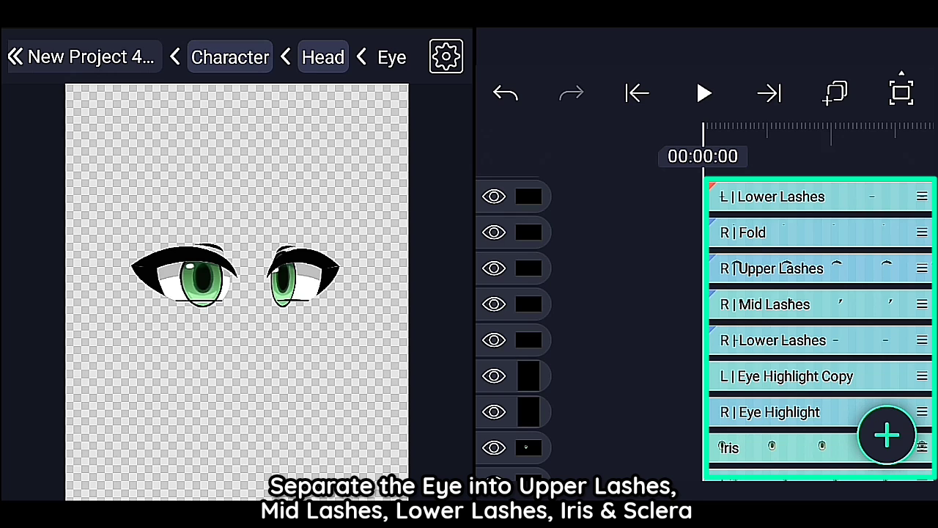
pyautogui.moveTo(854, 300); pyautogui.dragTo(865, 315)
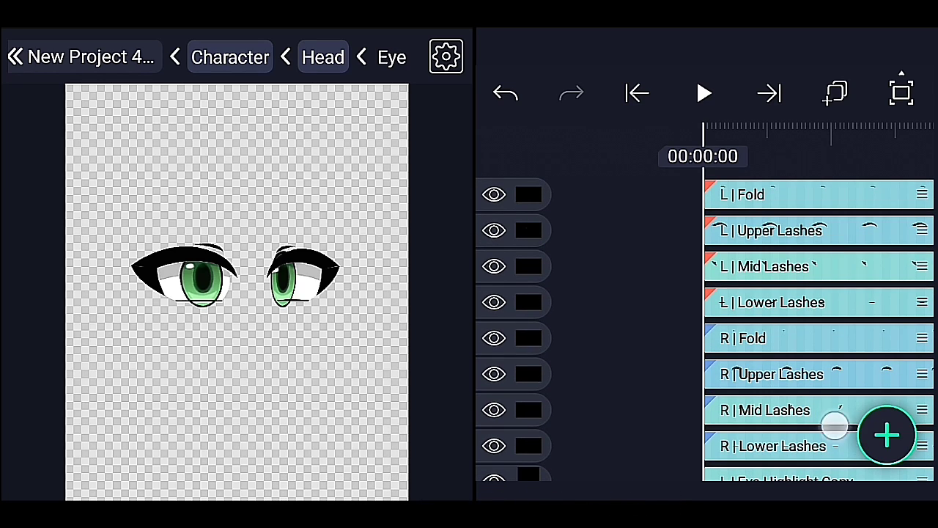
pyautogui.moveTo(834, 423); pyautogui.dragTo(836, 183)
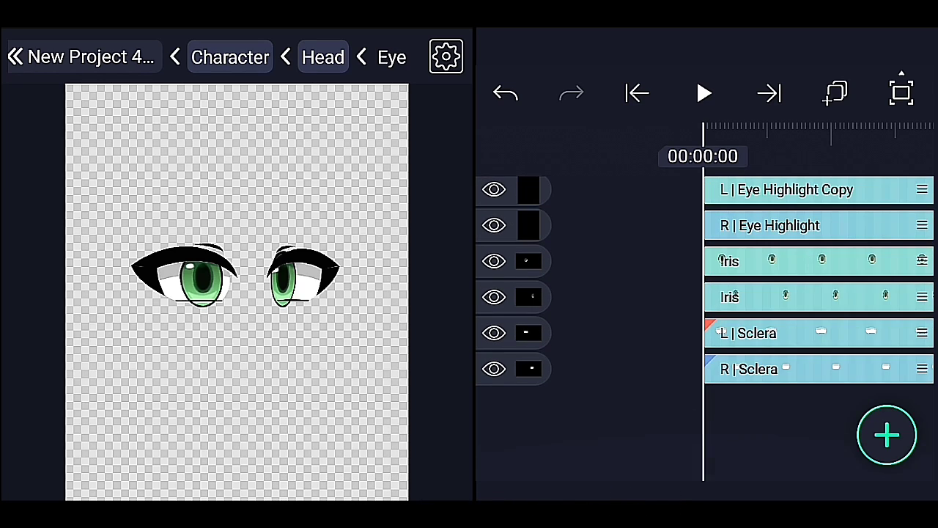
# - Shift the Iris layer's position within the eyes with Move & Transform
pyautogui.click(767, 273)
pyautogui.click(604, 421)
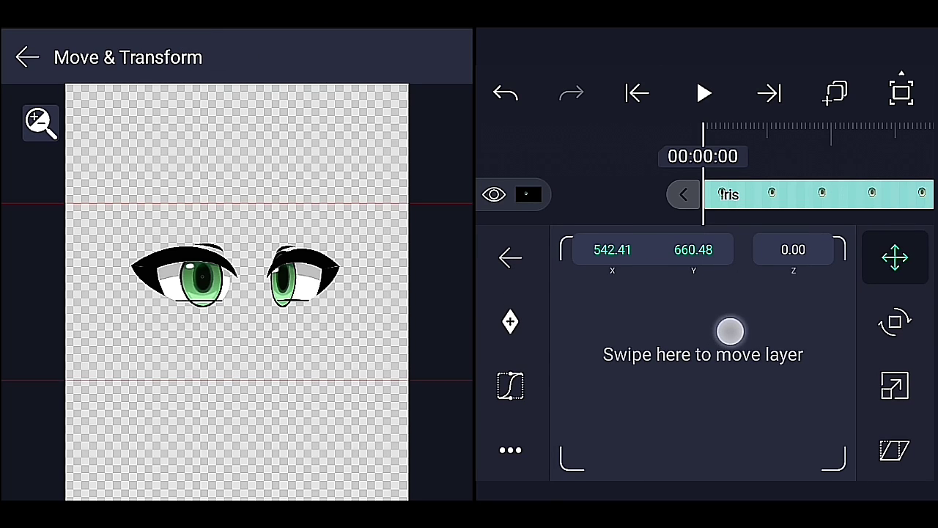
pyautogui.moveTo(730, 331)
pyautogui.mouseDown()
pyautogui.moveTo(788, 295)
pyautogui.moveTo(778, 354)
pyautogui.moveTo(755, 291)
pyautogui.moveTo(779, 342)
pyautogui.moveTo(660, 346)
pyautogui.mouseUp()
pyautogui.click(26, 57)
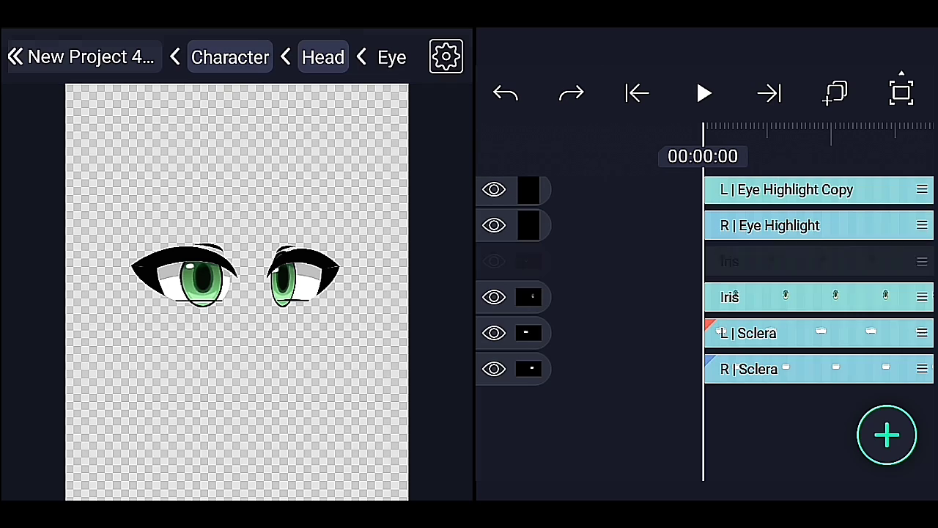
# - Duplicate the L and R Sclera layers and place the two copies together
pyautogui.click(528, 369)
pyautogui.click(530, 334)
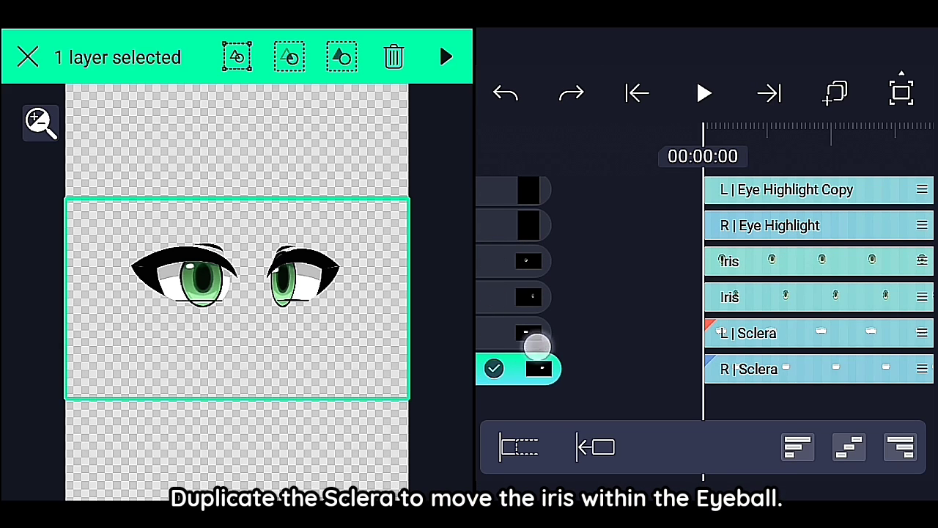
pyautogui.click(835, 92)
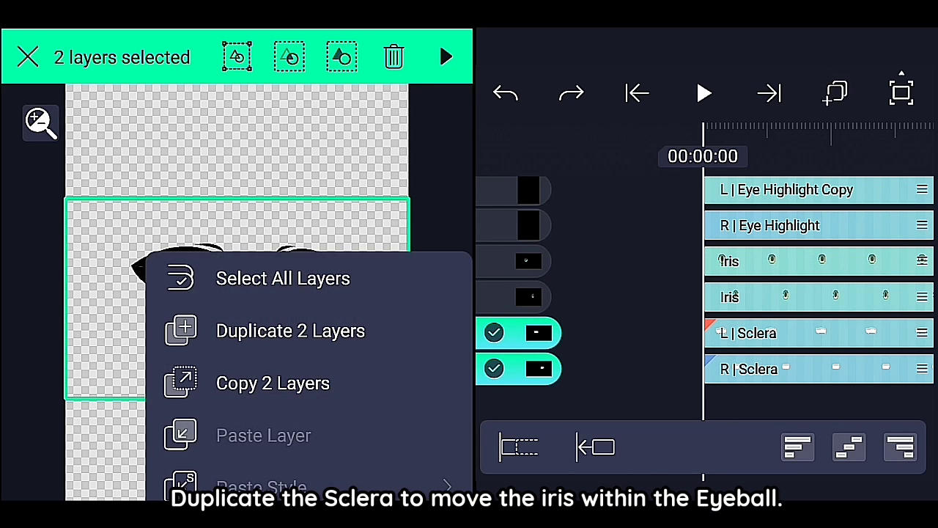
pyautogui.click(383, 329)
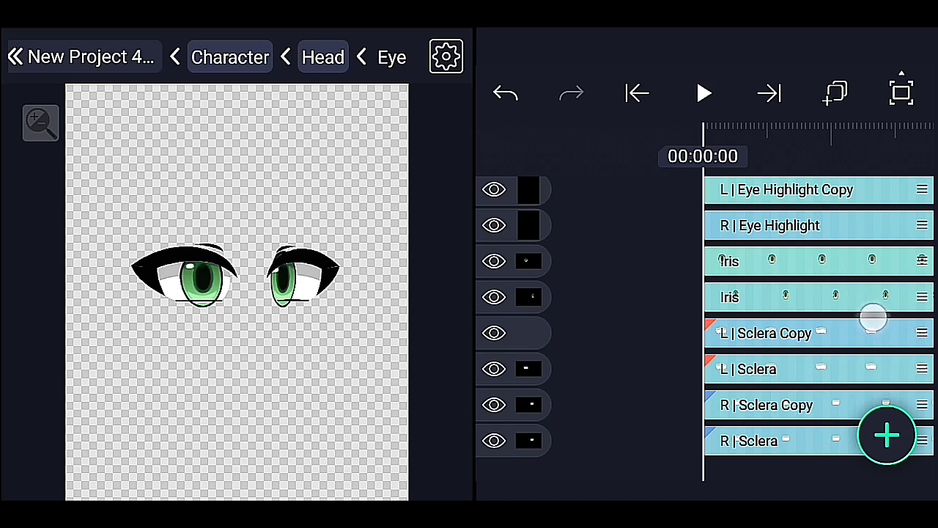
pyautogui.scroll(-2, 872, 316)
pyautogui.moveTo(893, 331); pyautogui.dragTo(901, 299)
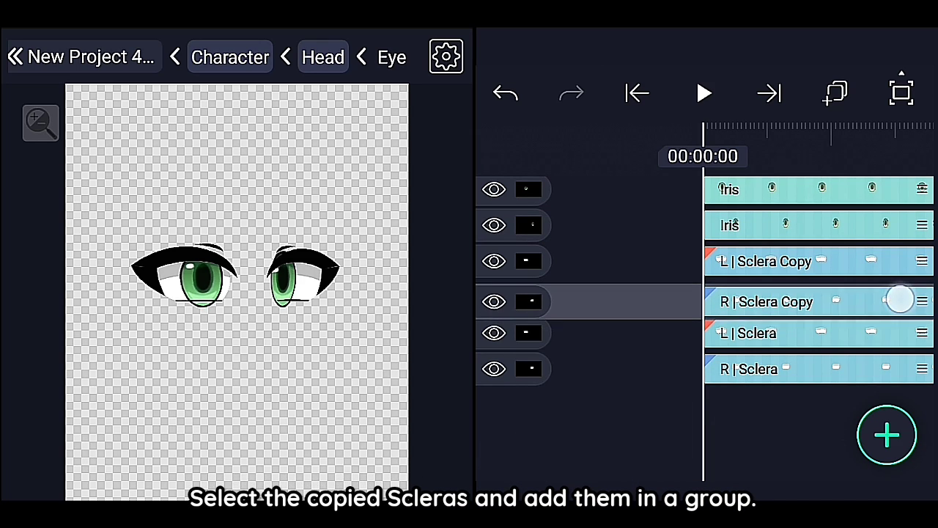
# - Group the two Sclera copies as Group 1 and move it above the Iris layers
pyautogui.click(534, 288)
pyautogui.click(527, 261)
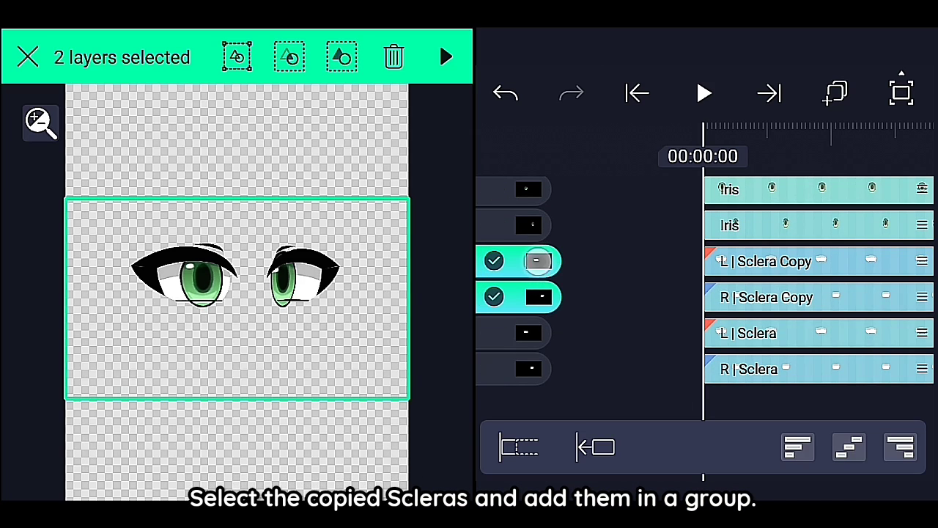
pyautogui.click(235, 56)
pyautogui.scroll(1, 817, 371)
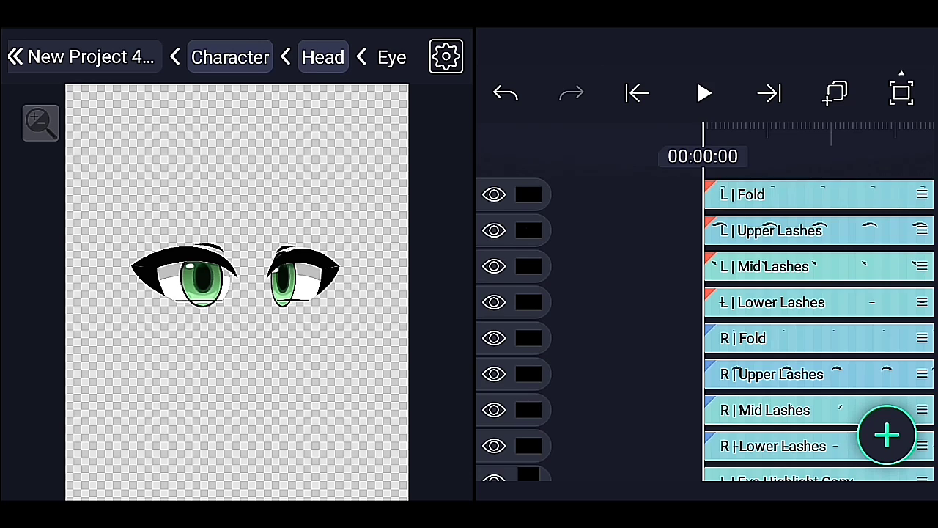
pyautogui.moveTo(899, 293); pyautogui.dragTo(909, 227)
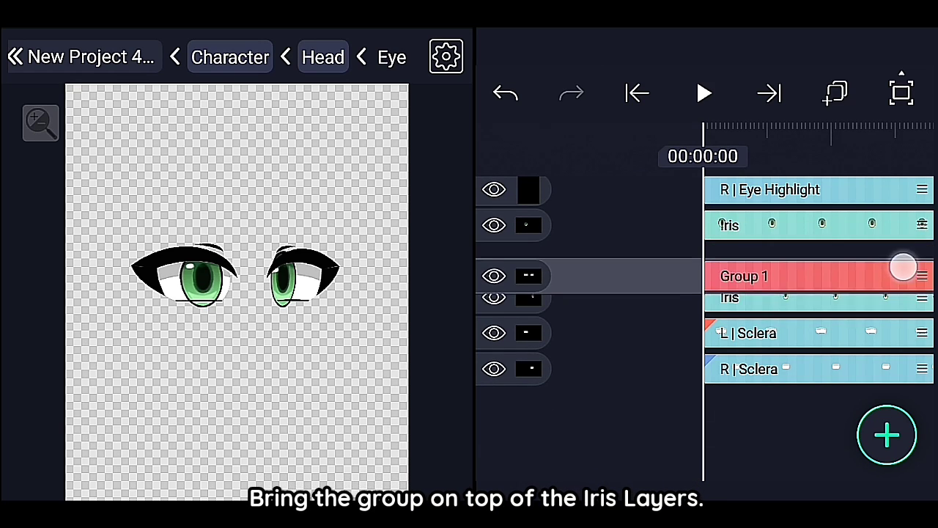
pyautogui.click(806, 225)
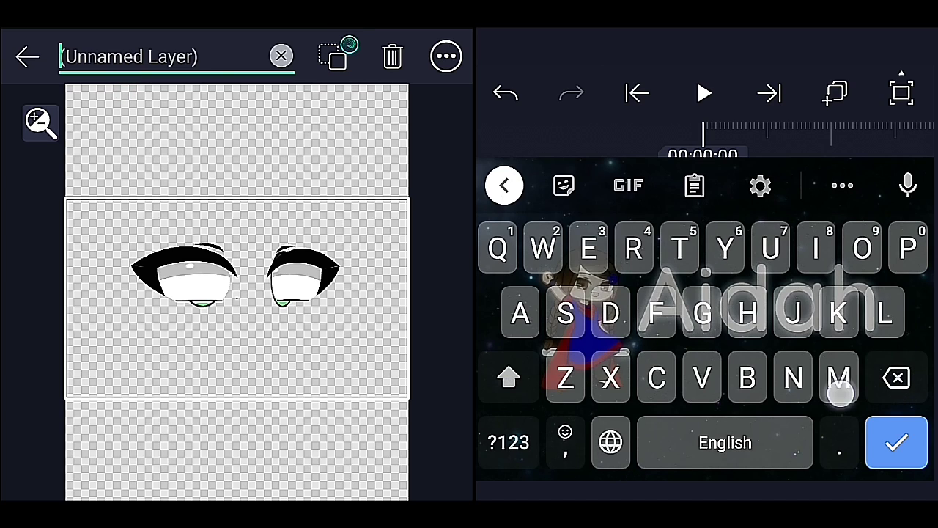
# - Rename the new sclera-copy group to 'Mask'
pyautogui.moveTo(838, 377)
pyautogui.mouseDown()
pyautogui.moveTo(589, 248)
pyautogui.moveTo(872, 311)
pyautogui.mouseUp()
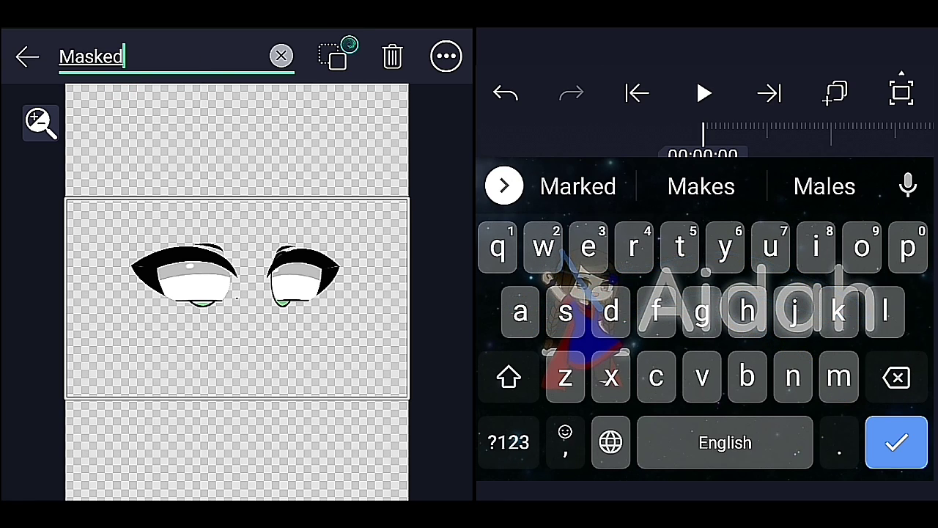
pyautogui.click(896, 377)
pyautogui.moveTo(838, 377)
pyautogui.mouseDown()
pyautogui.moveTo(508, 314)
pyautogui.moveTo(858, 330)
pyautogui.mouseUp()
pyautogui.click(896, 443)
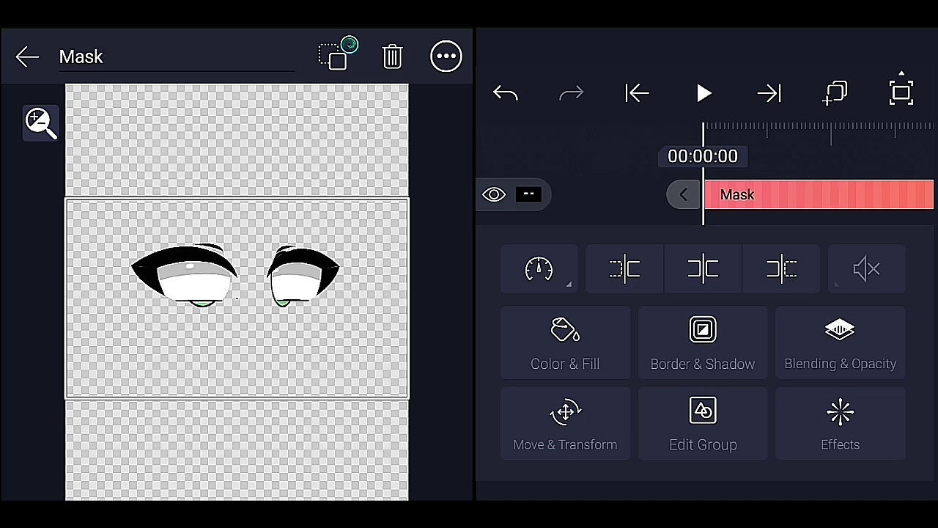
pyautogui.click(27, 56)
# - Set the Mask layer's blend mode to Mask so irises show only inside the whites
pyautogui.click(807, 226)
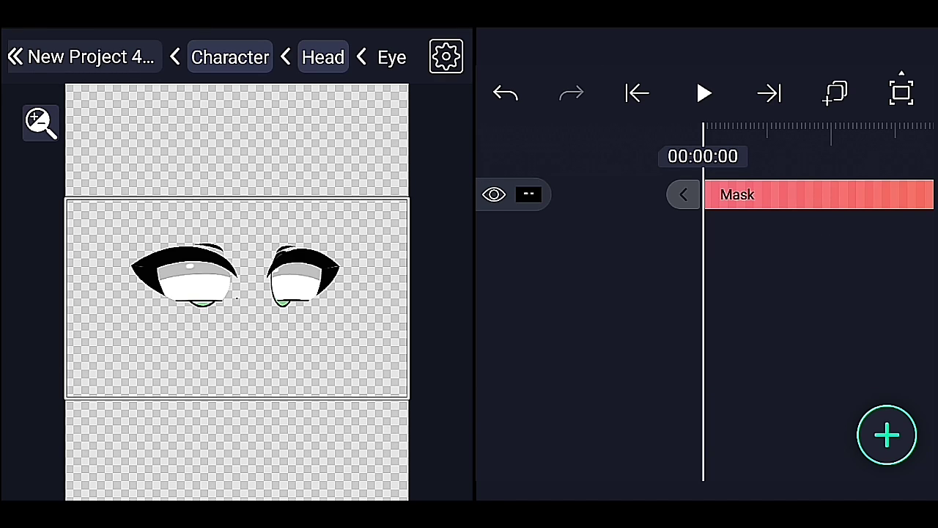
pyautogui.click(850, 330)
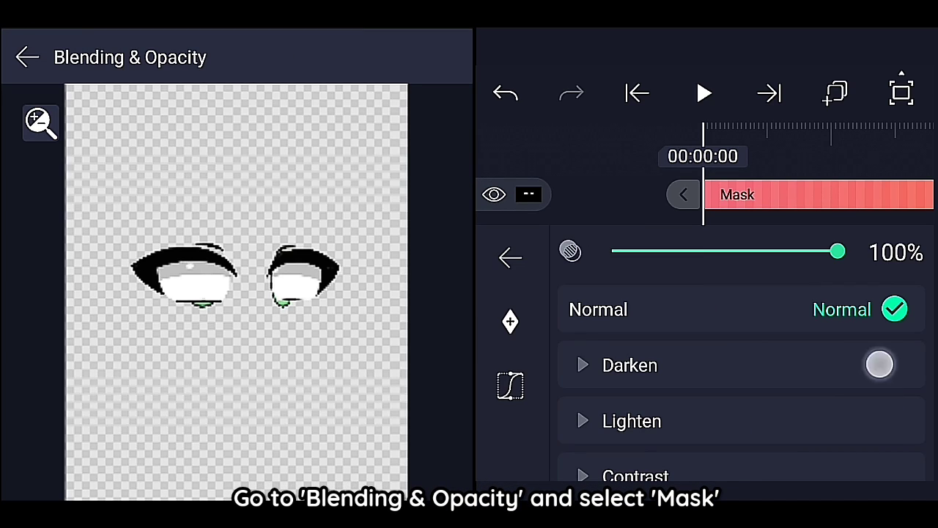
pyautogui.scroll(-5, 879, 364)
pyautogui.click(735, 452)
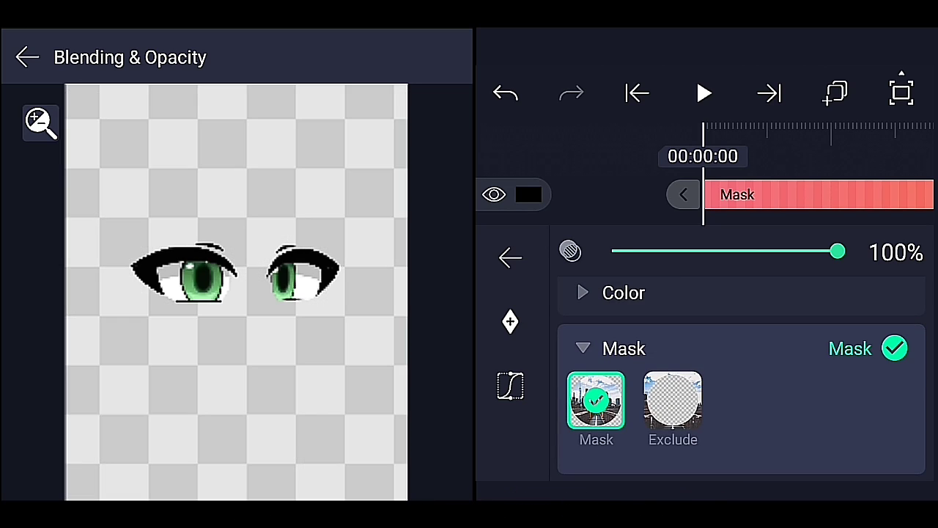
pyautogui.moveTo(865, 197); pyautogui.dragTo(840, 197)
pyautogui.click(511, 257)
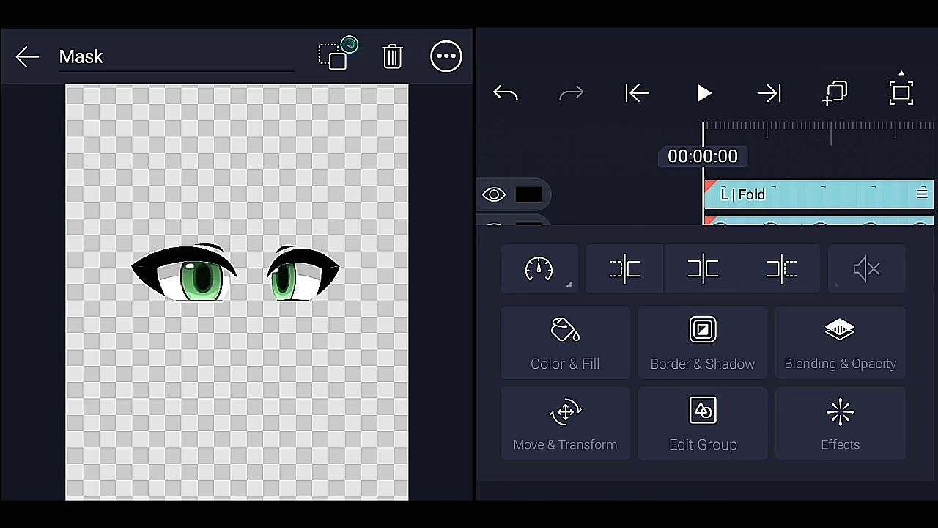
# - Open the Iris layer and drag the irises left to test the mask clipping
pyautogui.click(26, 57)
pyautogui.scroll(5, 838, 275)
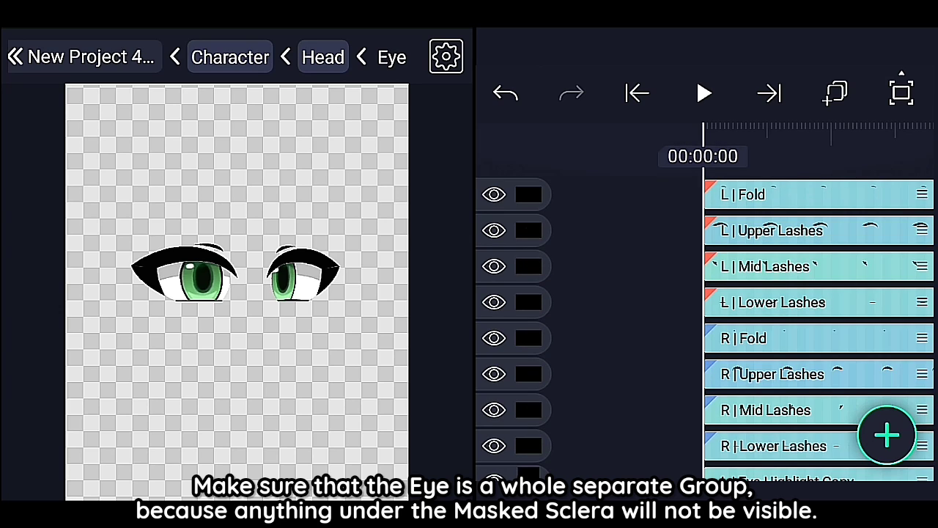
pyautogui.scroll(-9, 819, 330)
pyautogui.click(806, 260)
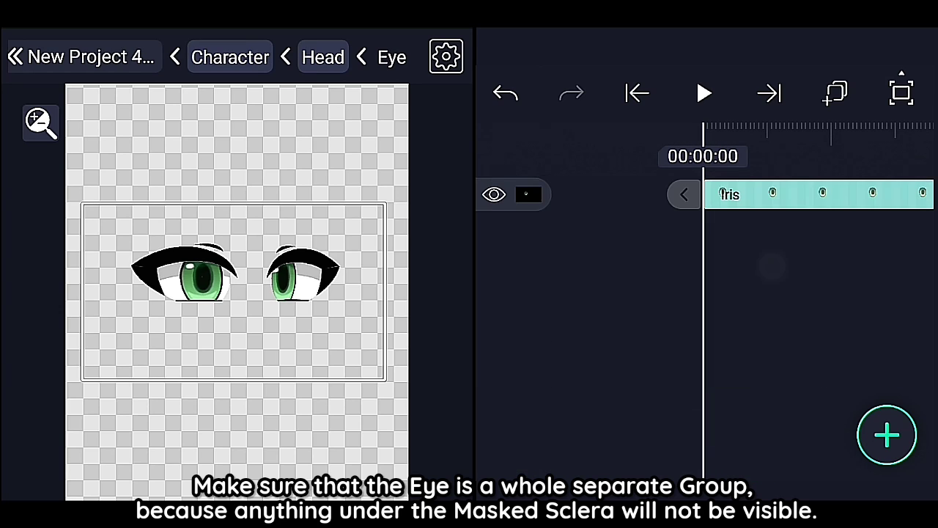
pyautogui.moveTo(323, 491); pyautogui.dragTo(374, 471)
pyautogui.moveTo(381, 337); pyautogui.dragTo(348, 337)
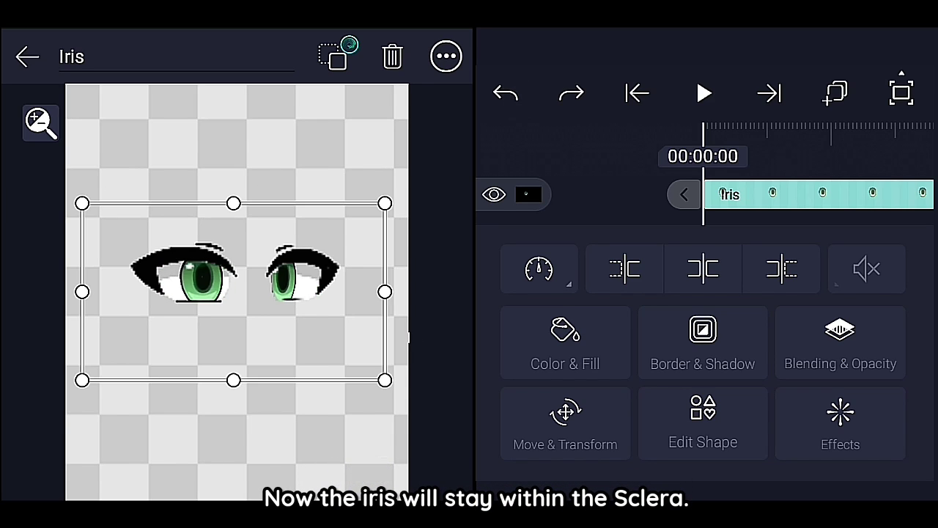
# - Move the irises around in Move & Transform, trial a narrower width, undo it, and return to the list
pyautogui.click(566, 424)
pyautogui.moveTo(785, 286)
pyautogui.mouseDown()
pyautogui.moveTo(723, 288)
pyautogui.moveTo(792, 304)
pyautogui.mouseUp()
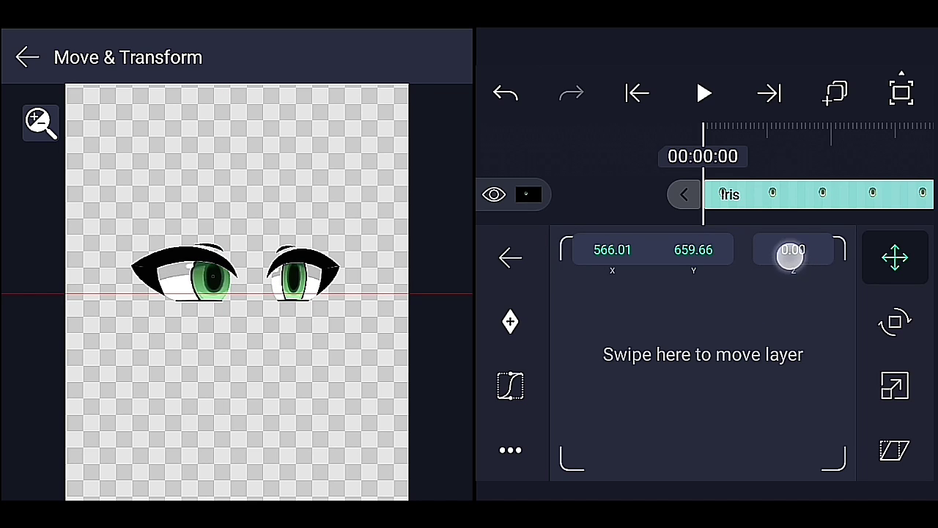
pyautogui.moveTo(791, 257); pyautogui.dragTo(742, 260)
pyautogui.moveTo(767, 305); pyautogui.dragTo(801, 248)
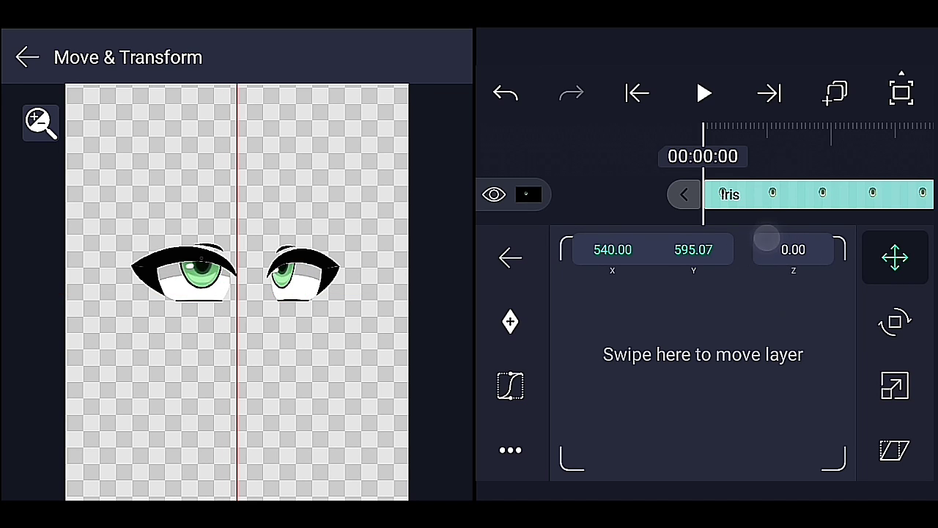
pyautogui.click(894, 387)
pyautogui.moveTo(733, 381); pyautogui.dragTo(646, 381)
pyautogui.click(506, 93)
pyautogui.click(27, 58)
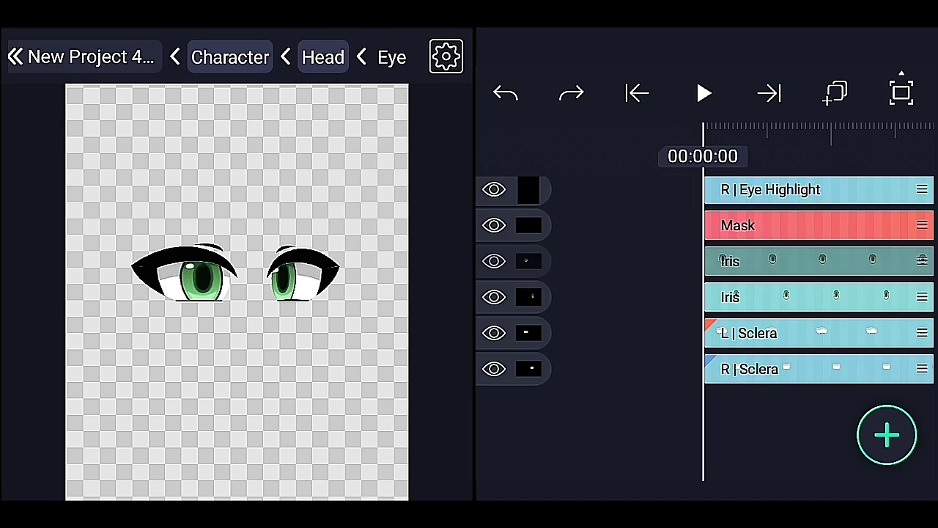
pyautogui.scroll(5, 814, 330)
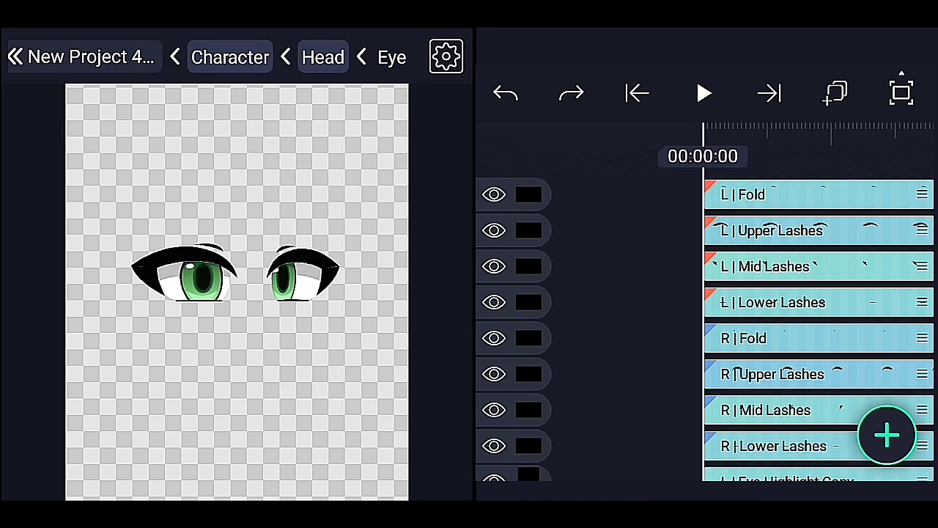
# - In L | Upper Lashes' effects, add Wave Warp from the Distortion/Warp category
pyautogui.click(781, 230)
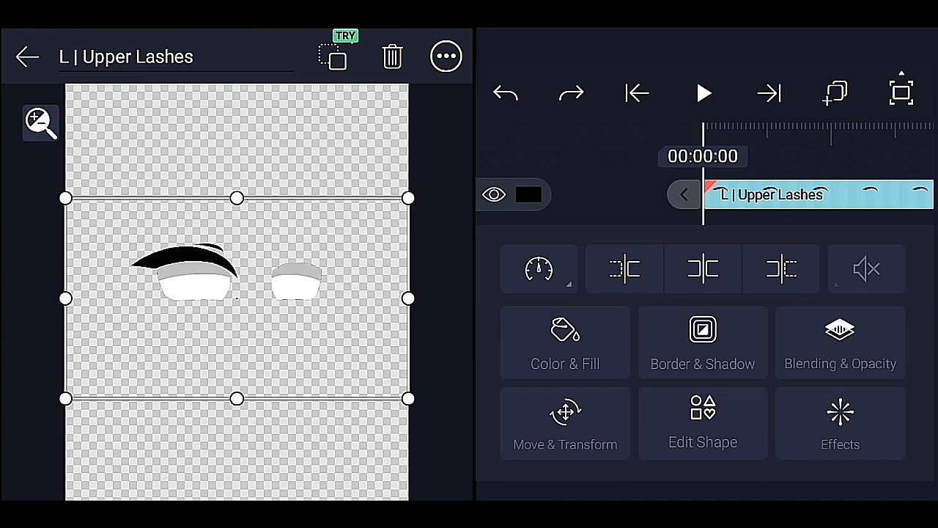
pyautogui.click(840, 422)
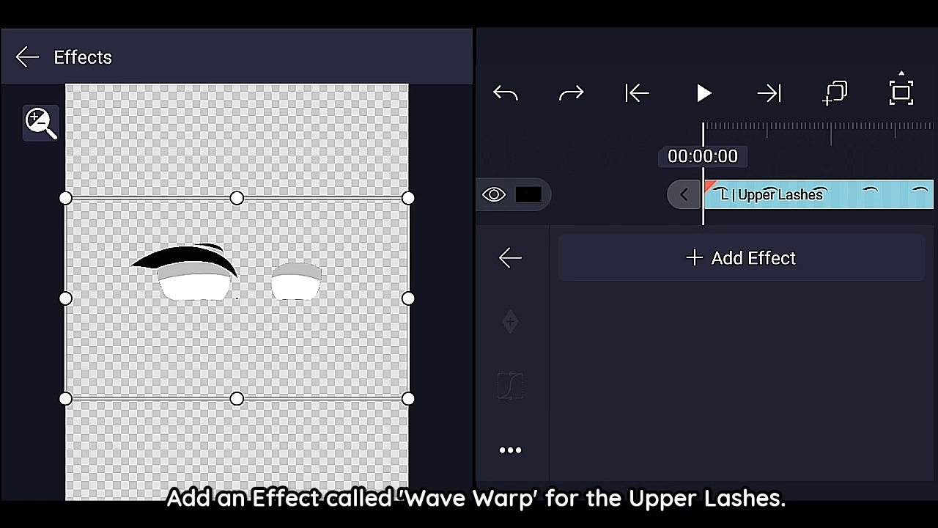
pyautogui.click(742, 257)
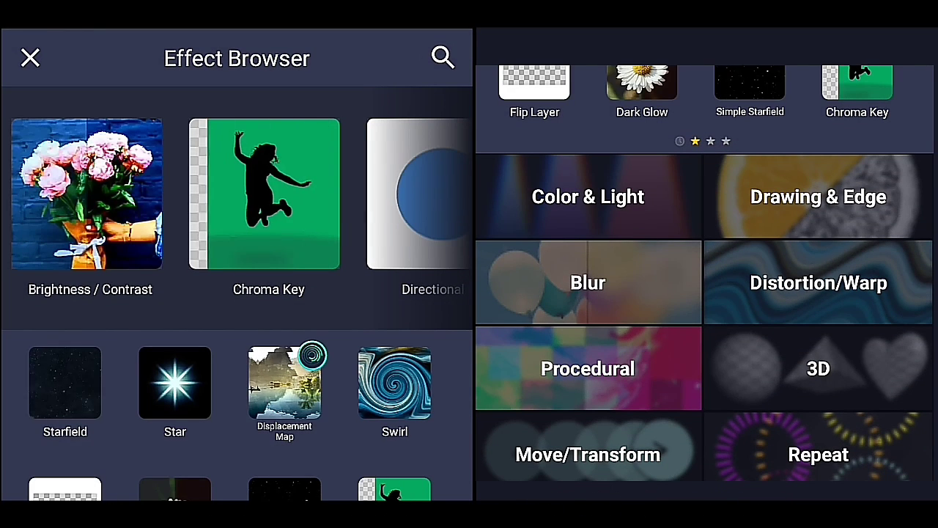
pyautogui.scroll(-5, 855, 344)
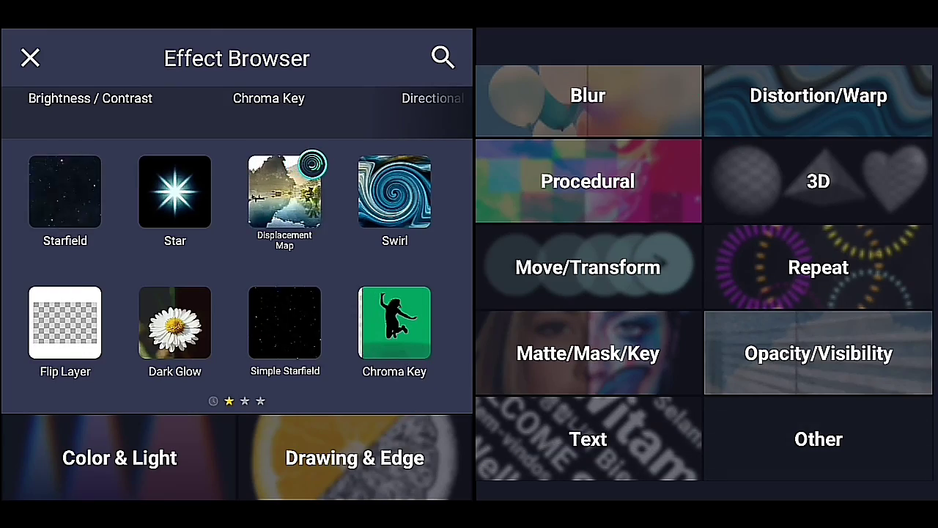
pyautogui.click(819, 96)
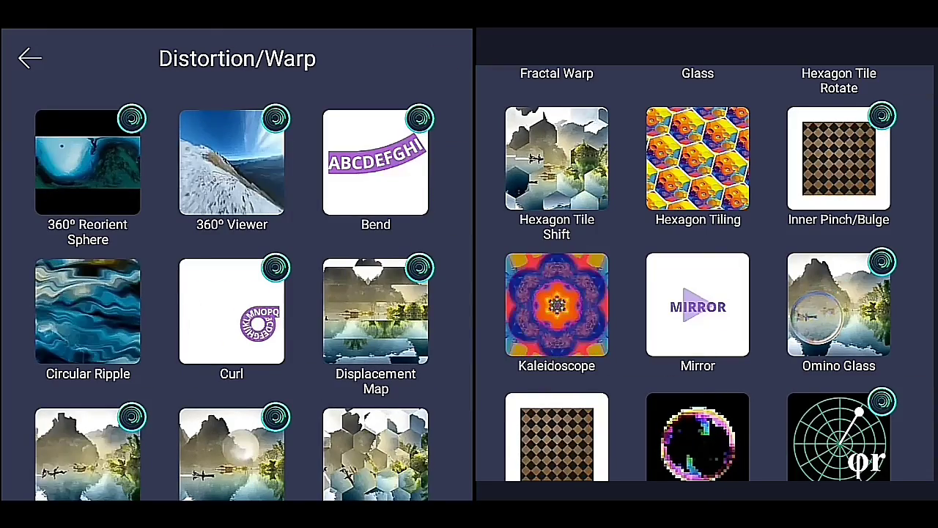
pyautogui.scroll(-10, 880, 227)
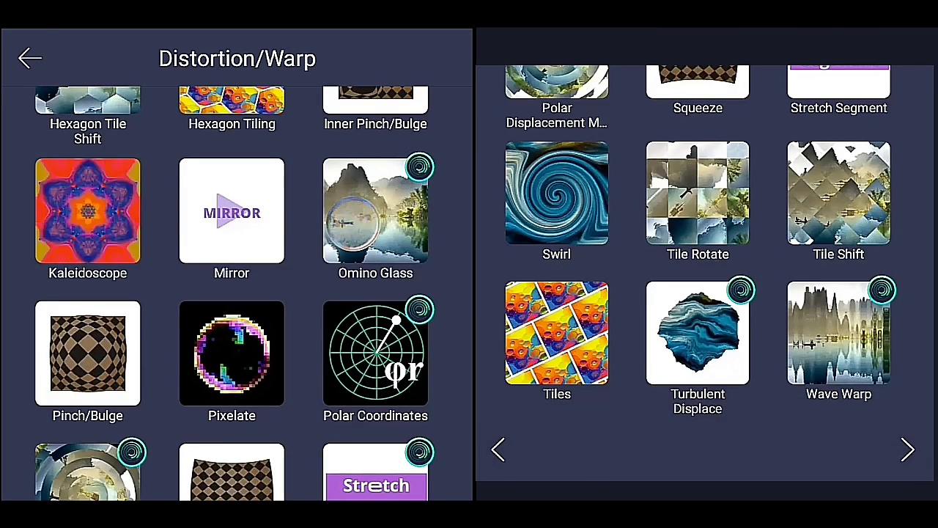
pyautogui.click(839, 334)
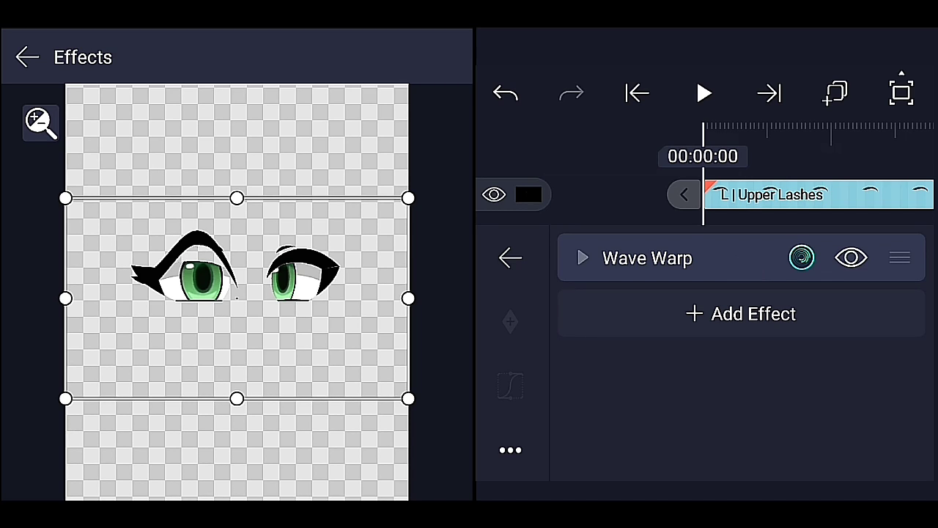
# - Expand Wave Warp, shift its Phase, and lower Spacing to 16.3
pyautogui.click(718, 250)
pyautogui.click(718, 252)
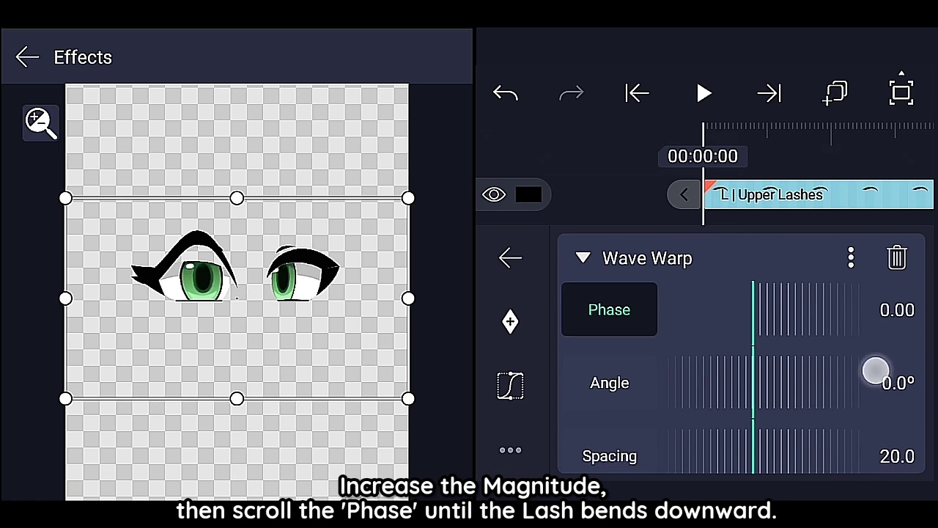
pyautogui.moveTo(876, 371); pyautogui.dragTo(884, 401)
pyautogui.moveTo(768, 321)
pyautogui.mouseDown()
pyautogui.moveTo(814, 348)
pyautogui.moveTo(884, 346)
pyautogui.moveTo(847, 333)
pyautogui.mouseUp()
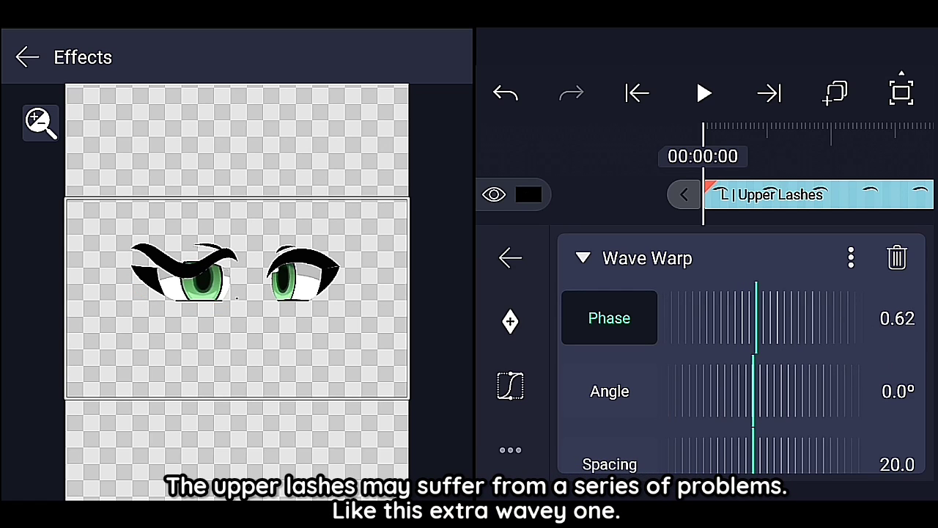
pyautogui.scroll(-3, 907, 330)
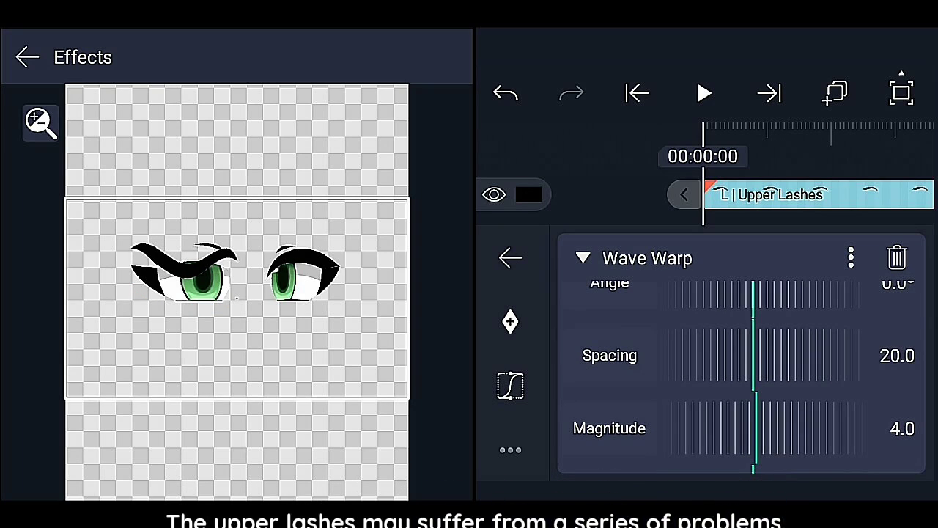
pyautogui.moveTo(860, 343); pyautogui.dragTo(915, 357)
pyautogui.scroll(2, 907, 367)
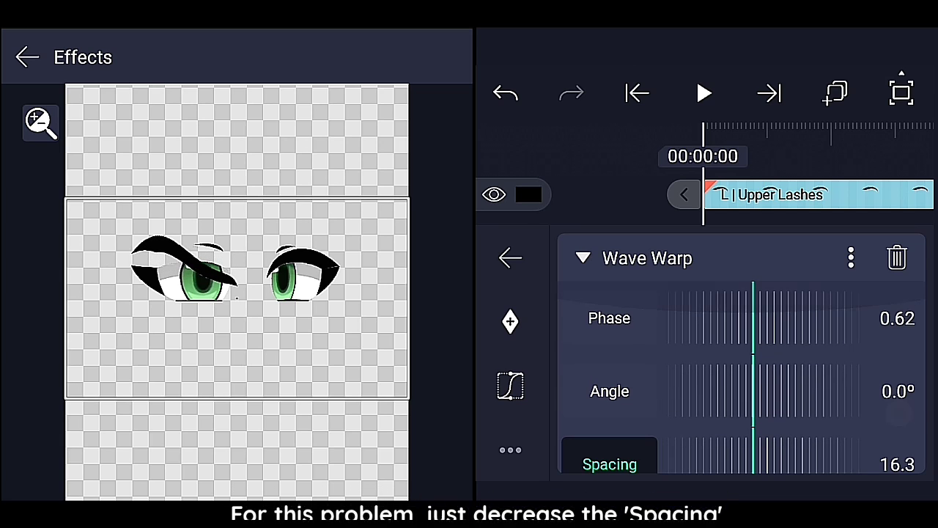
# - Set the Wave Warp Phase to 0.76, and test Magnitude before resetting it to 0
pyautogui.click(886, 318)
pyautogui.moveTo(886, 317); pyautogui.dragTo(899, 310)
pyautogui.moveTo(832, 317); pyautogui.dragTo(807, 319)
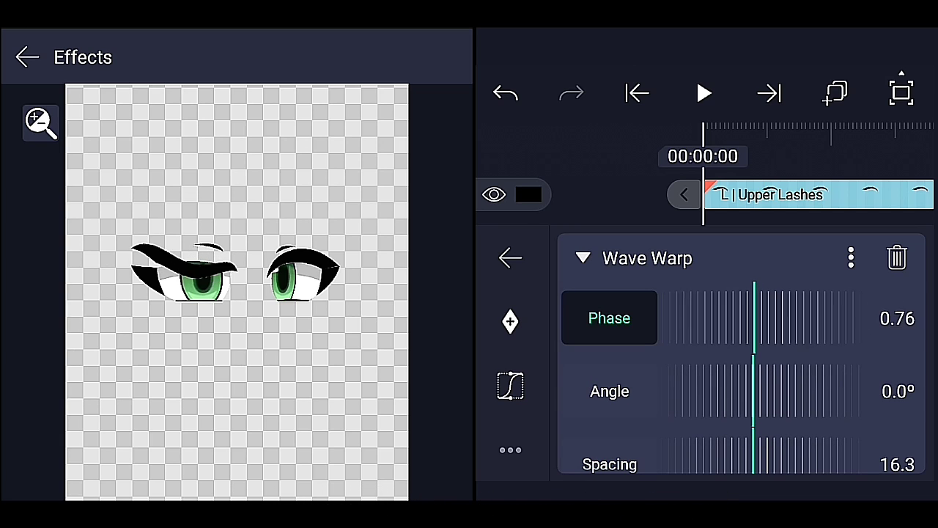
pyautogui.scroll(-2, 877, 317)
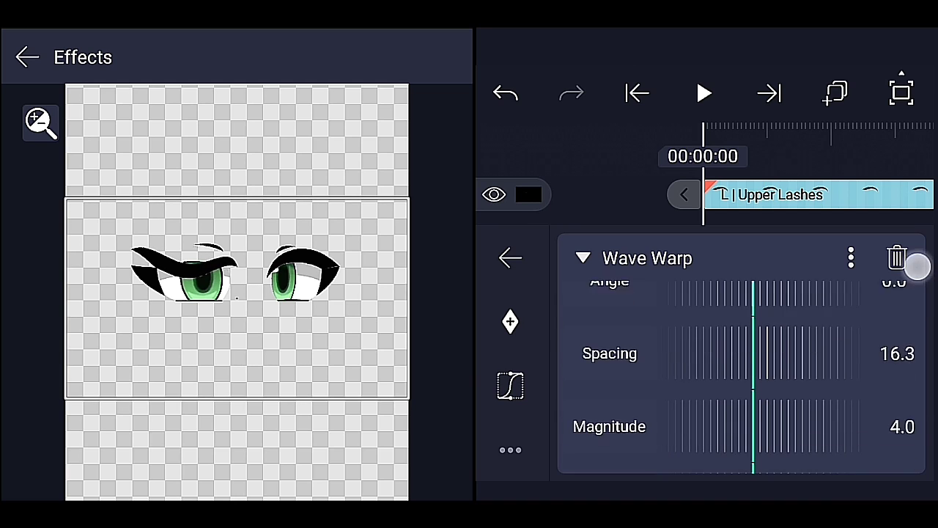
pyautogui.scroll(-1, 917, 252)
pyautogui.moveTo(884, 331); pyautogui.dragTo(920, 341)
pyautogui.moveTo(799, 347); pyautogui.dragTo(779, 347)
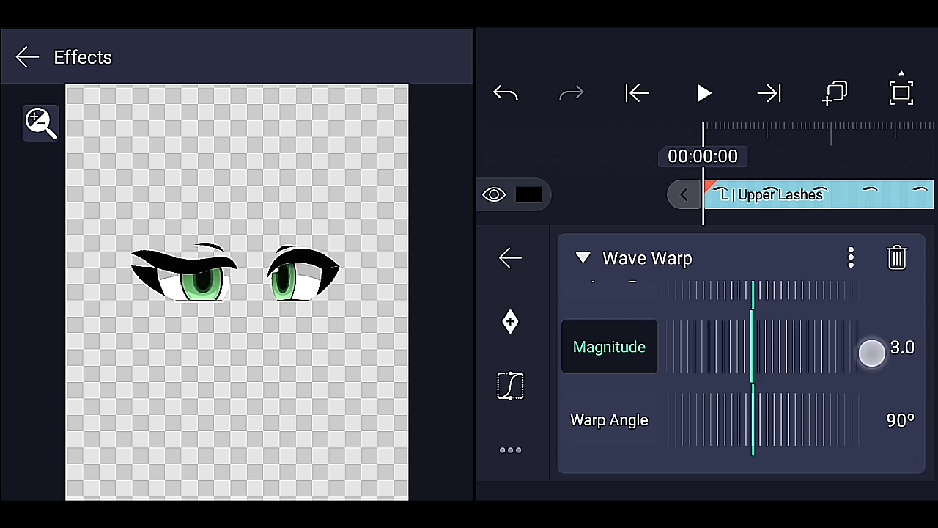
pyautogui.moveTo(884, 350); pyautogui.dragTo(916, 350)
pyautogui.click(851, 257)
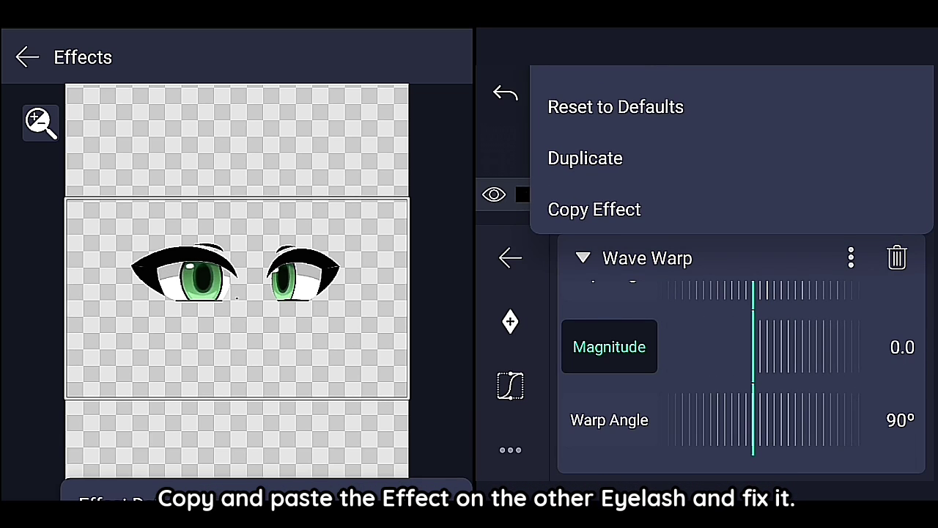
# - Copy the Wave Warp effect and paste it onto the R | Upper Lashes layer
pyautogui.click(718, 203)
pyautogui.click(26, 57)
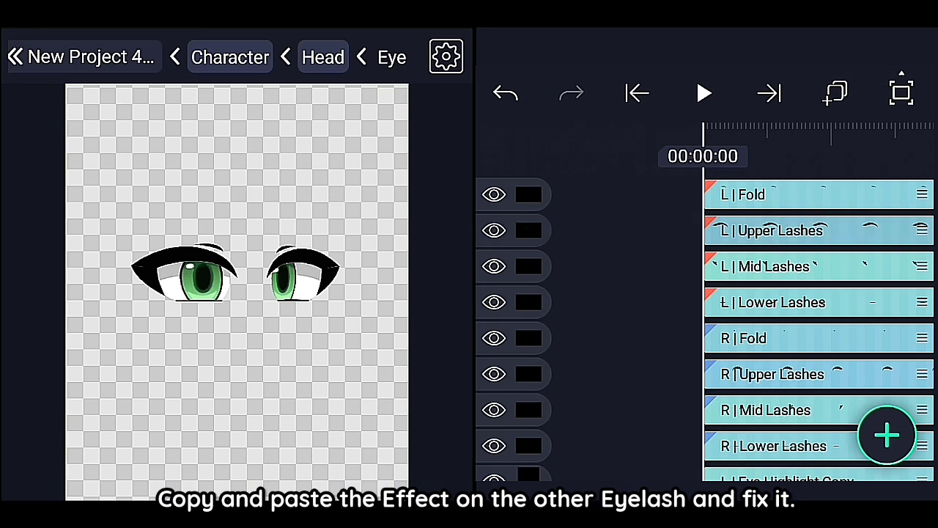
pyautogui.click(805, 376)
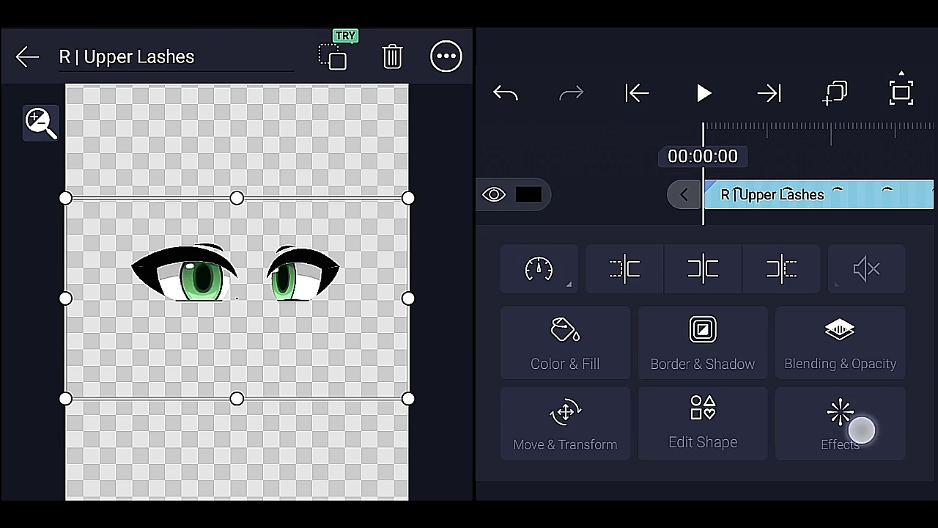
pyautogui.click(861, 430)
pyautogui.click(510, 449)
pyautogui.click(692, 392)
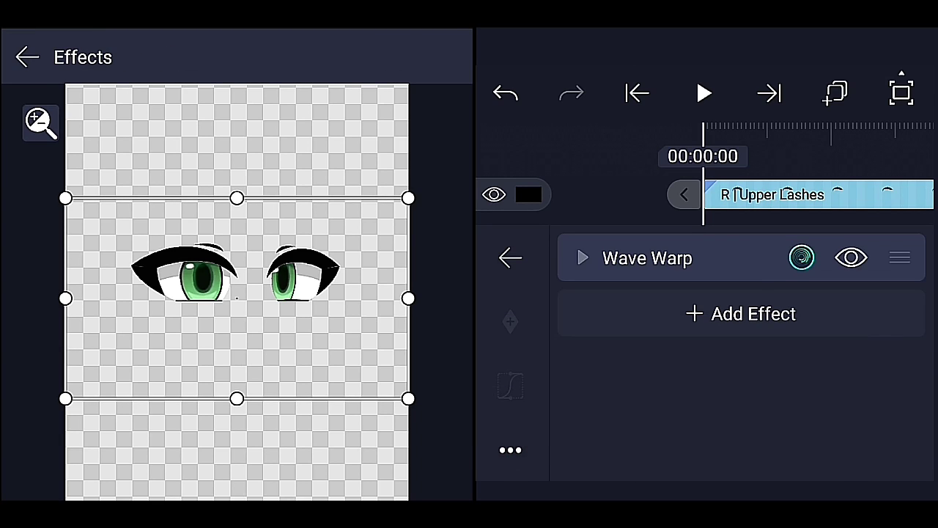
# - Set the pasted Wave Warp's Phase to 0.00 and Magnitude to 3.4, then return to the layers
pyautogui.click(583, 258)
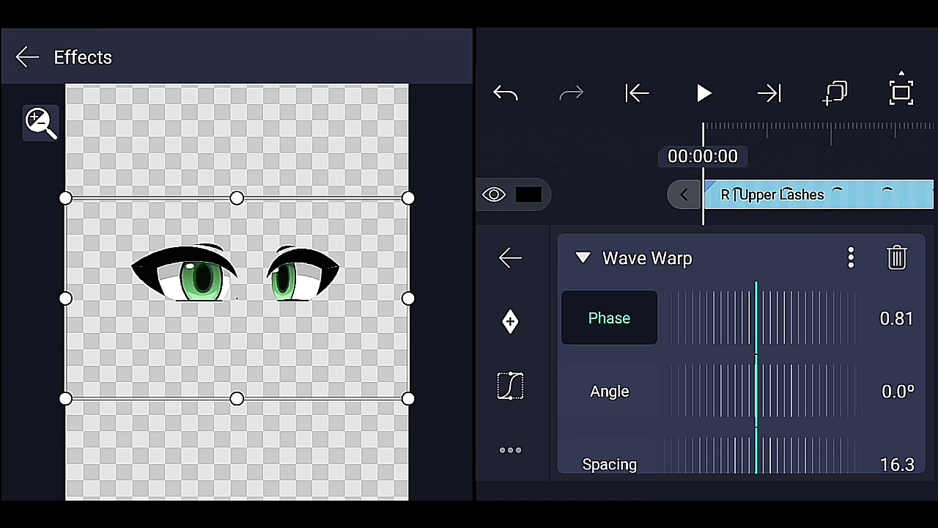
pyautogui.scroll(-4, 888, 411)
pyautogui.moveTo(693, 367); pyautogui.dragTo(816, 371)
pyautogui.scroll(3, 816, 370)
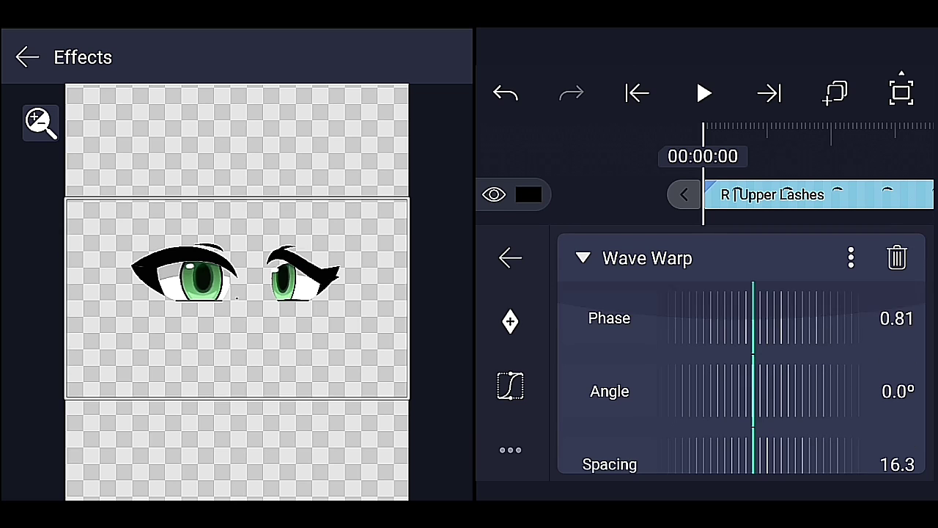
pyautogui.scroll(-1, 890, 289)
pyautogui.scroll(2, 826, 337)
pyautogui.moveTo(806, 318); pyautogui.dragTo(742, 326)
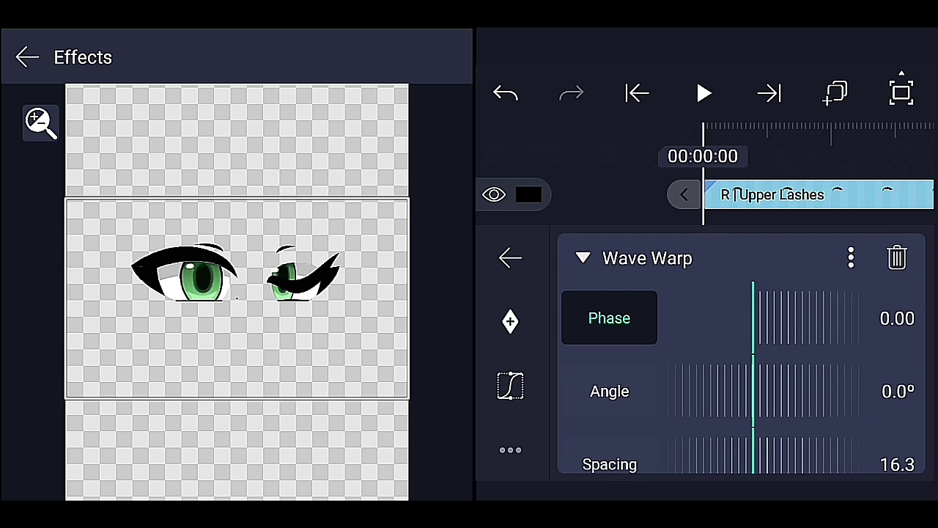
pyautogui.moveTo(825, 314); pyautogui.dragTo(800, 316)
pyautogui.scroll(-3, 800, 352)
pyautogui.moveTo(733, 308); pyautogui.dragTo(807, 309)
pyautogui.click(27, 57)
# - Scrub the eye timeline past 00:00:47 to about 00:01:00 to mark the blink point
pyautogui.scroll(-4, 814, 330)
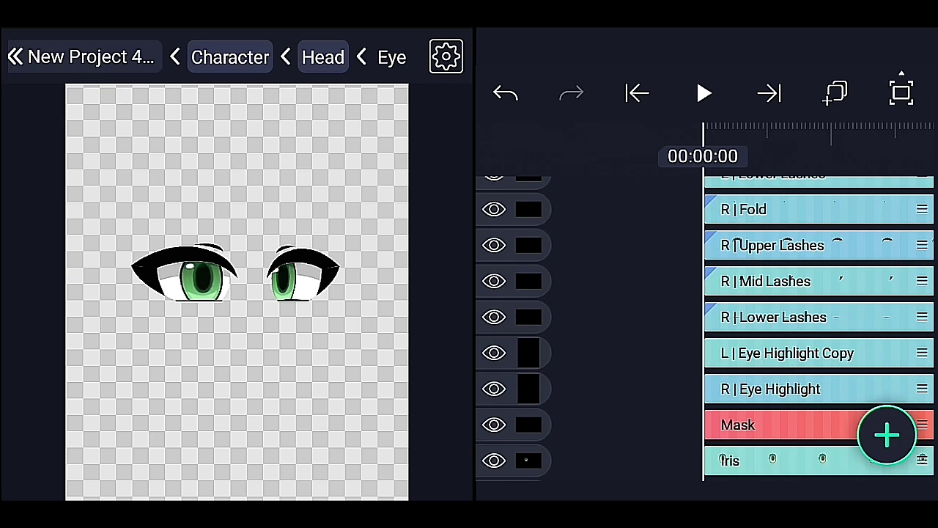
pyautogui.scroll(-5, 814, 329)
pyautogui.scroll(8, 814, 330)
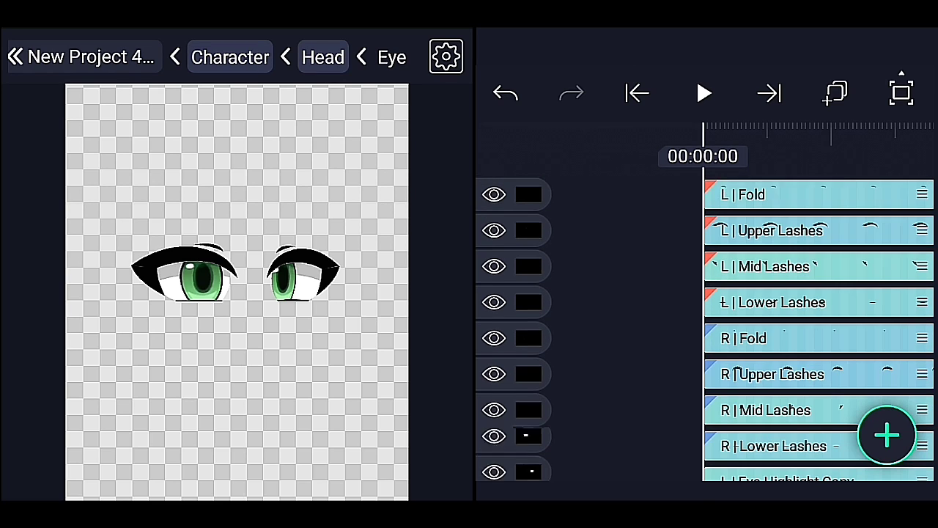
pyautogui.moveTo(839, 288); pyautogui.dragTo(753, 299)
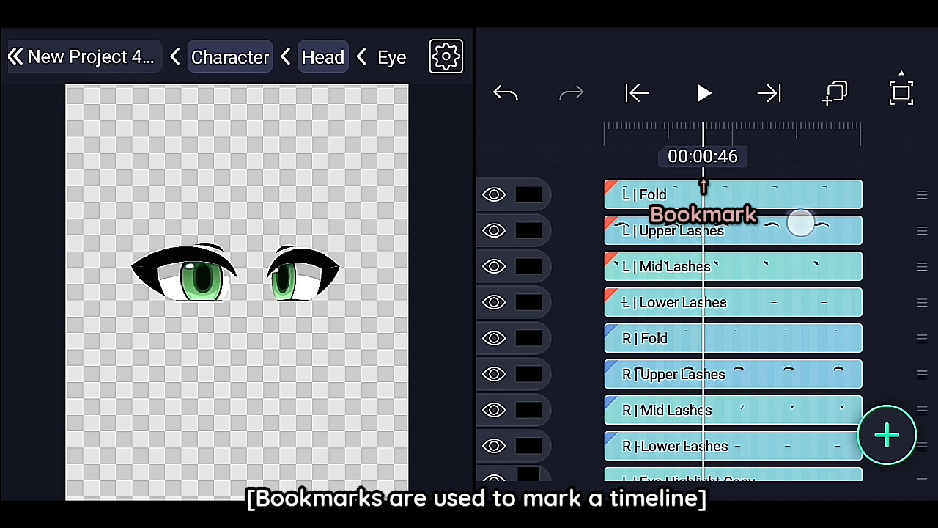
pyautogui.moveTo(802, 223); pyautogui.dragTo(767, 230)
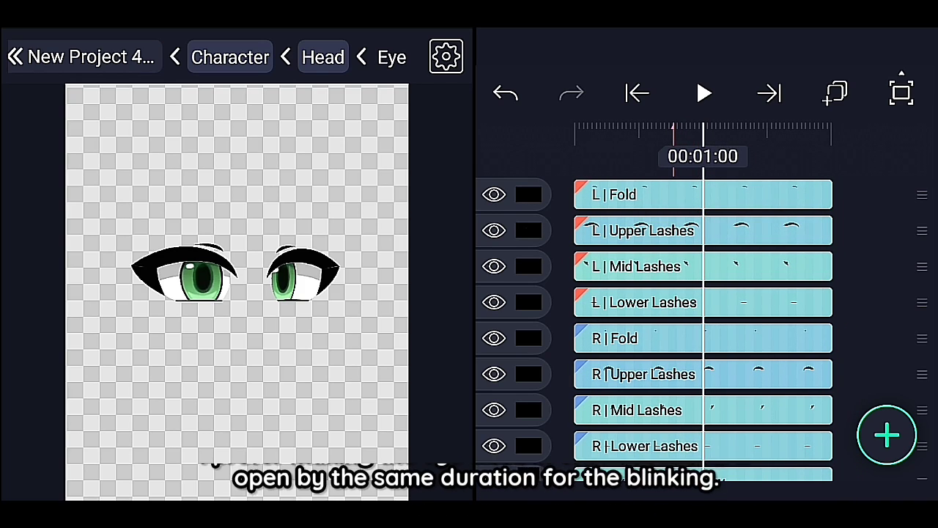
pyautogui.moveTo(821, 157)
pyautogui.mouseDown()
pyautogui.moveTo(802, 169)
pyautogui.moveTo(839, 170)
pyautogui.mouseUp()
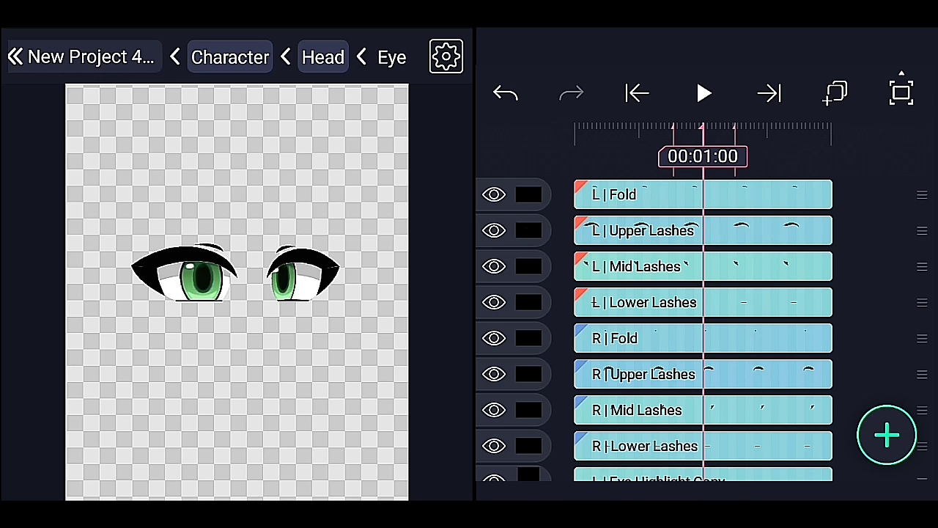
# - Keyframe the Wave Warp Magnitude on R | Upper Lashes and play back the blink
pyautogui.click(722, 383)
pyautogui.click(838, 419)
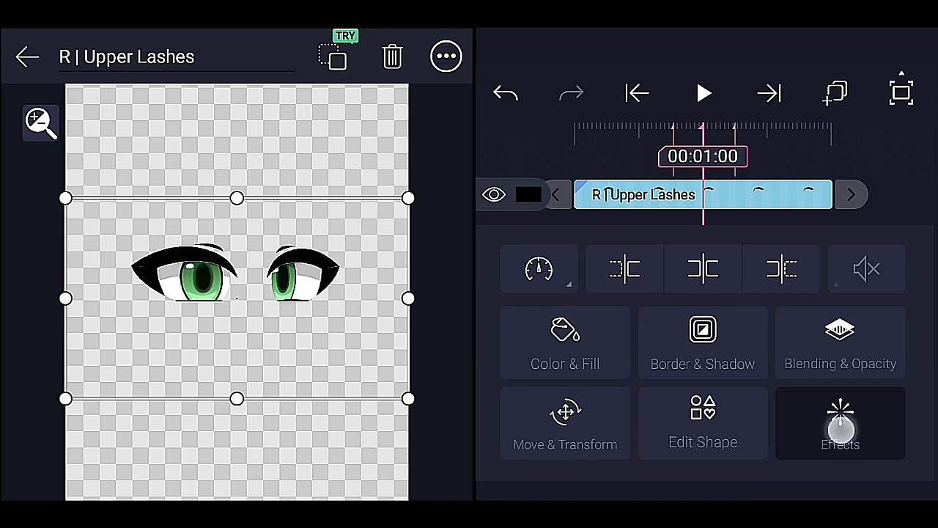
pyautogui.click(780, 261)
pyautogui.scroll(-3, 733, 381)
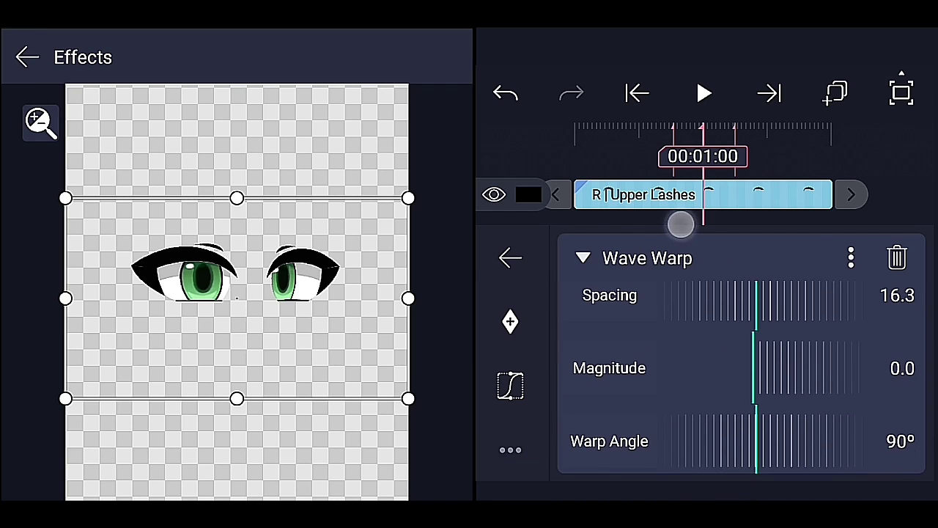
pyautogui.click(609, 368)
pyautogui.moveTo(675, 169)
pyautogui.mouseDown()
pyautogui.moveTo(704, 170)
pyautogui.moveTo(671, 169)
pyautogui.mouseUp()
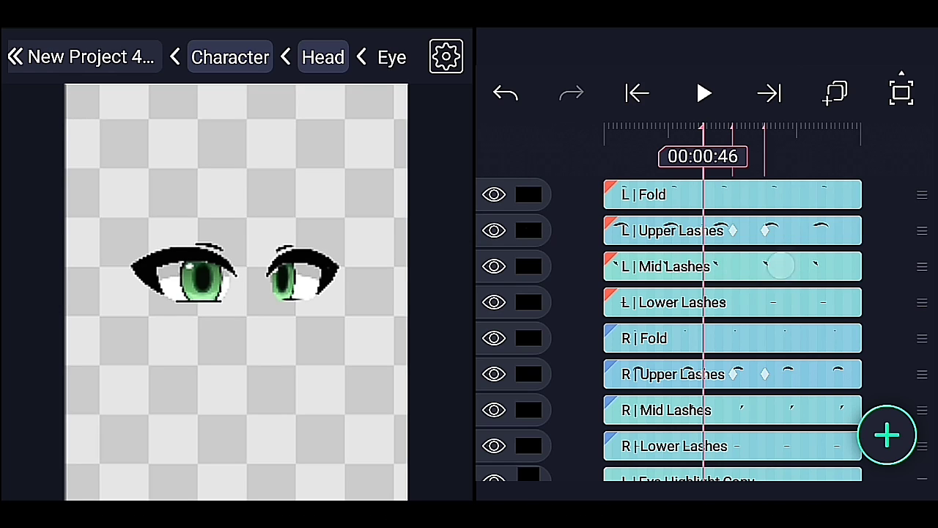
pyautogui.press('space')
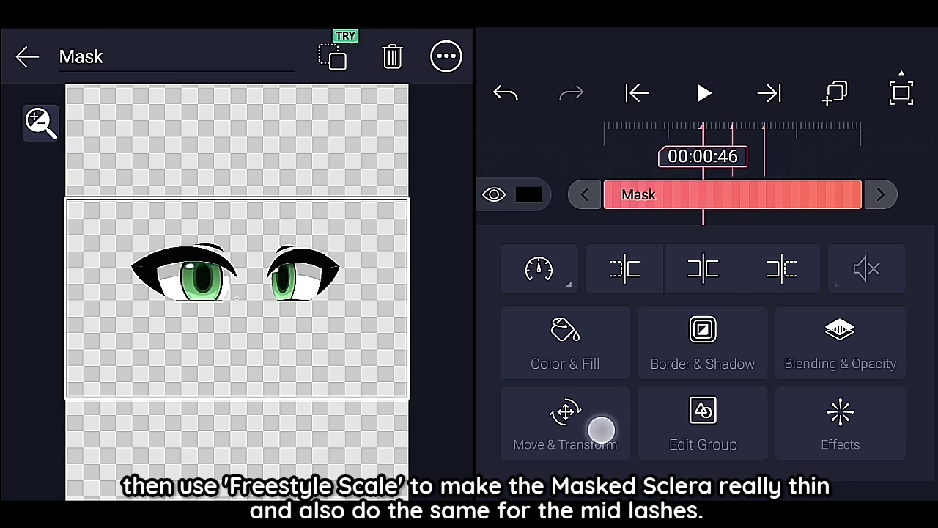
# - Unlink the Mask's scale and keyframe its height nearly flat at 00:01:00
pyautogui.click(602, 430)
pyautogui.click(895, 385)
pyautogui.click(510, 321)
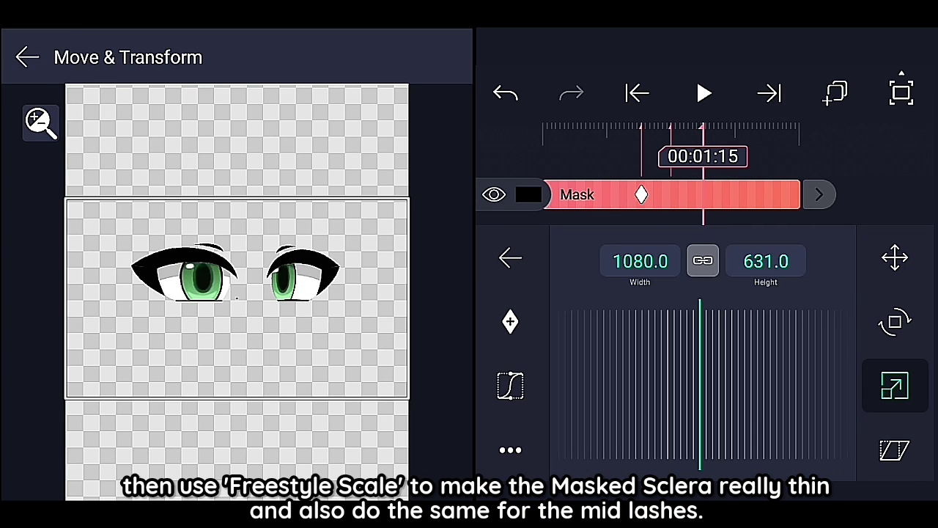
pyautogui.click(643, 93)
pyautogui.click(703, 261)
pyautogui.moveTo(726, 399)
pyautogui.mouseDown()
pyautogui.moveTo(863, 399)
pyautogui.moveTo(726, 399)
pyautogui.mouseUp()
pyautogui.moveTo(835, 399); pyautogui.dragTo(740, 415)
# - Keyframe the Mask slightly higher at 00:01:00 and scrub to preview the blink
pyautogui.click(895, 257)
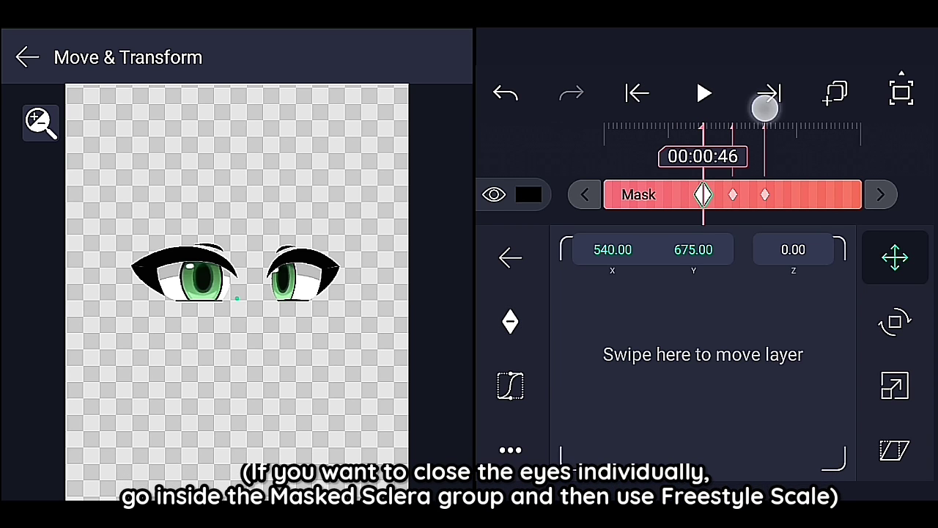
pyautogui.moveTo(765, 105); pyautogui.dragTo(660, 105)
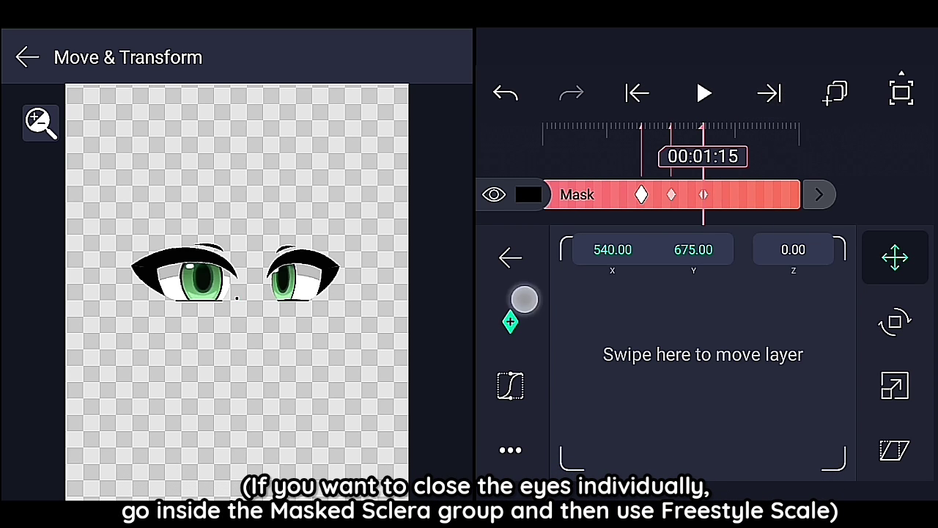
pyautogui.click(524, 298)
pyautogui.click(642, 102)
pyautogui.moveTo(787, 366); pyautogui.dragTo(810, 270)
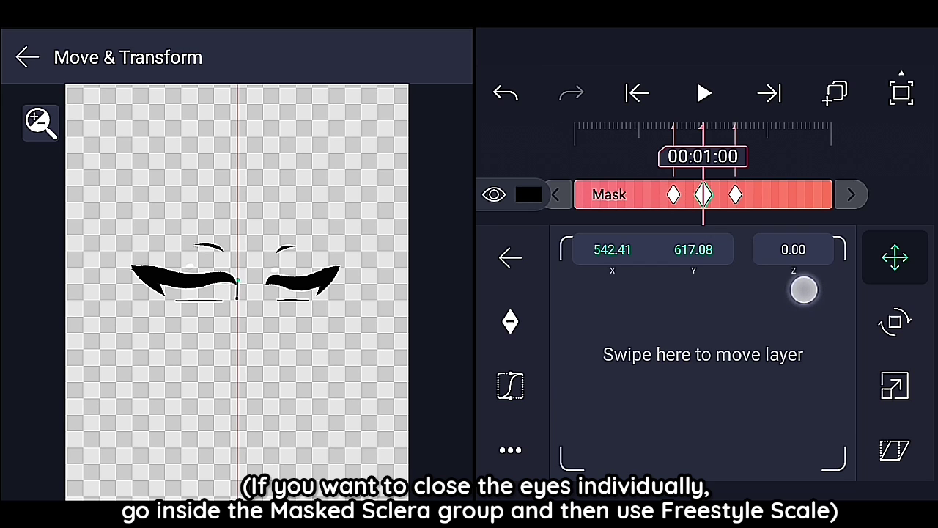
pyautogui.moveTo(843, 170)
pyautogui.mouseDown()
pyautogui.moveTo(870, 168)
pyautogui.moveTo(814, 168)
pyautogui.moveTo(848, 176)
pyautogui.moveTo(869, 152)
pyautogui.mouseUp()
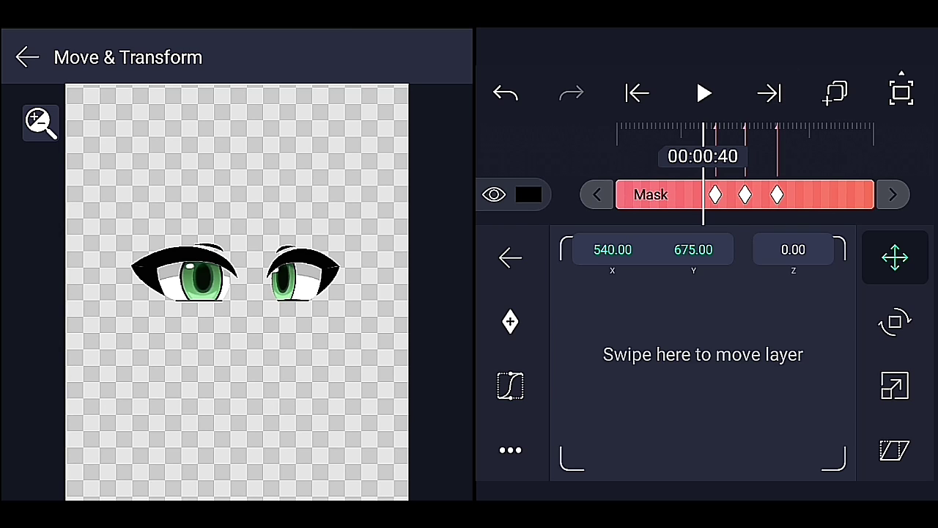
pyautogui.click(27, 57)
# - Keyframe L | Lower Lashes lifted higher at 00:01:00, then play and rewind the whole character
pyautogui.click(27, 57)
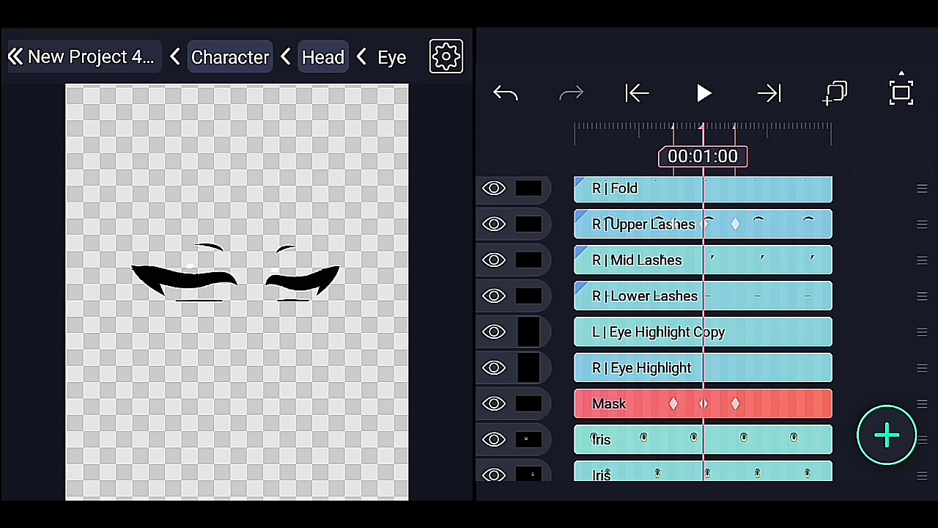
pyautogui.click(638, 93)
pyautogui.moveTo(753, 364)
pyautogui.mouseDown()
pyautogui.moveTo(787, 371)
pyautogui.moveTo(821, 213)
pyautogui.mouseUp()
pyautogui.moveTo(795, 366); pyautogui.dragTo(797, 476)
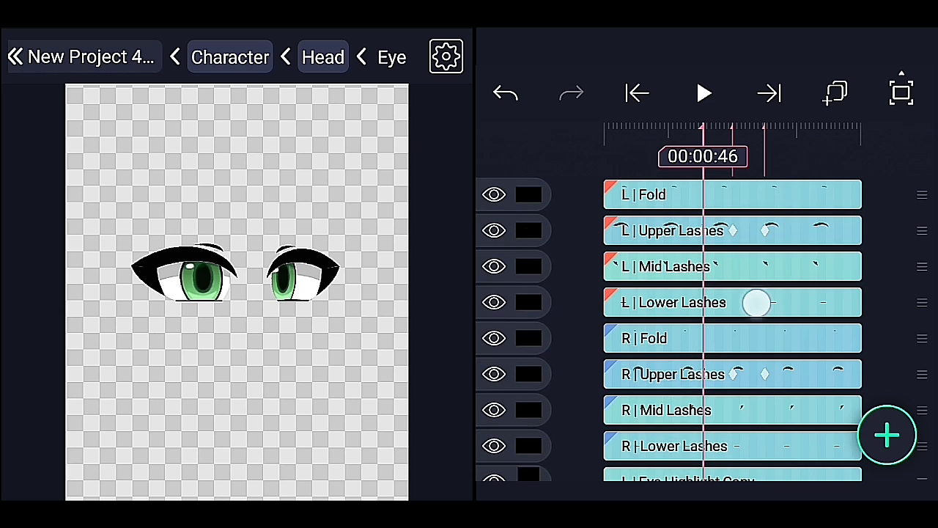
pyautogui.click(756, 302)
pyautogui.click(562, 435)
pyautogui.moveTo(789, 302); pyautogui.dragTo(788, 281)
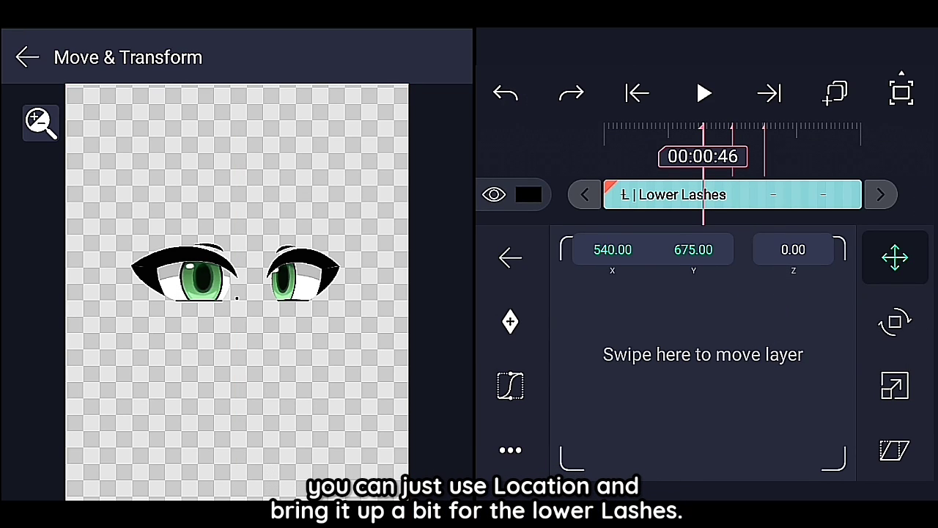
pyautogui.click(769, 93)
pyautogui.click(637, 93)
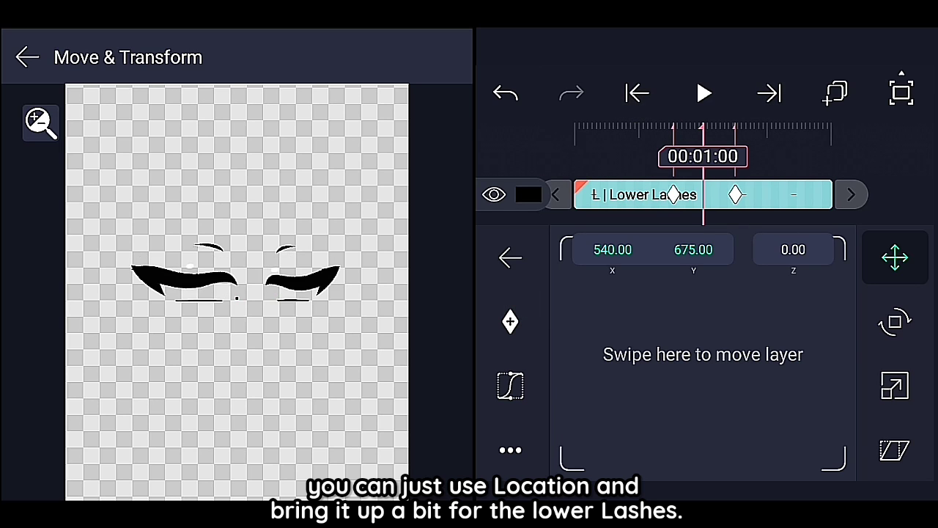
pyautogui.moveTo(763, 286); pyautogui.dragTo(764, 243)
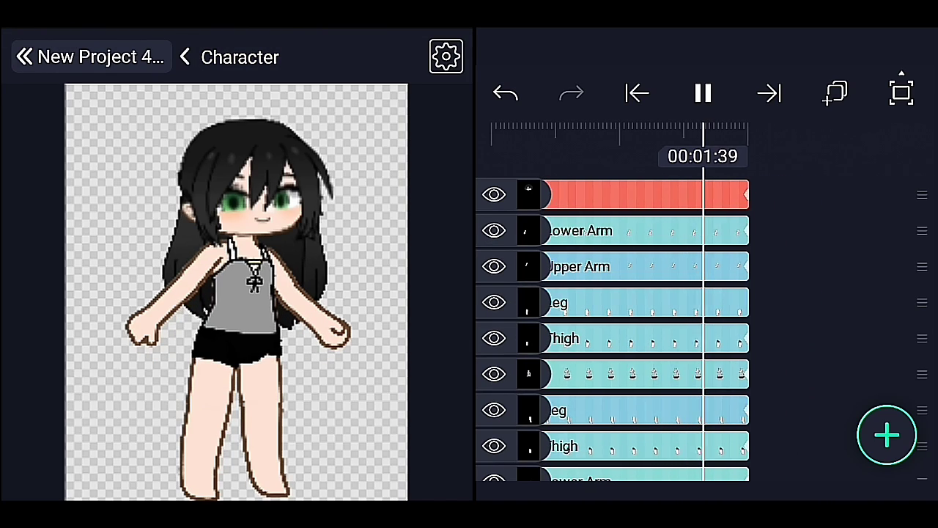
pyautogui.moveTo(765, 184); pyautogui.dragTo(901, 187)
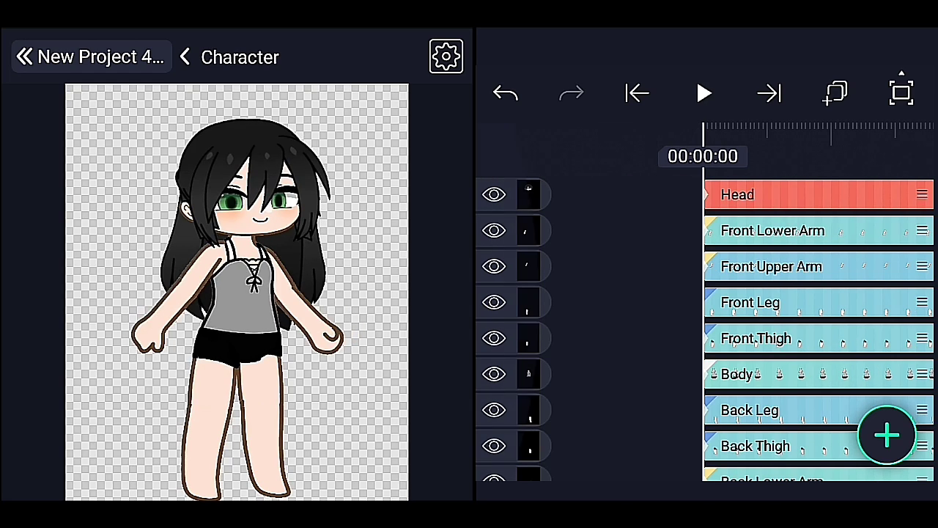
# - Check the Head pose around 00:01:37–00:01:55 and open the Head group
pyautogui.click(738, 195)
pyautogui.moveTo(771, 168); pyautogui.dragTo(705, 187)
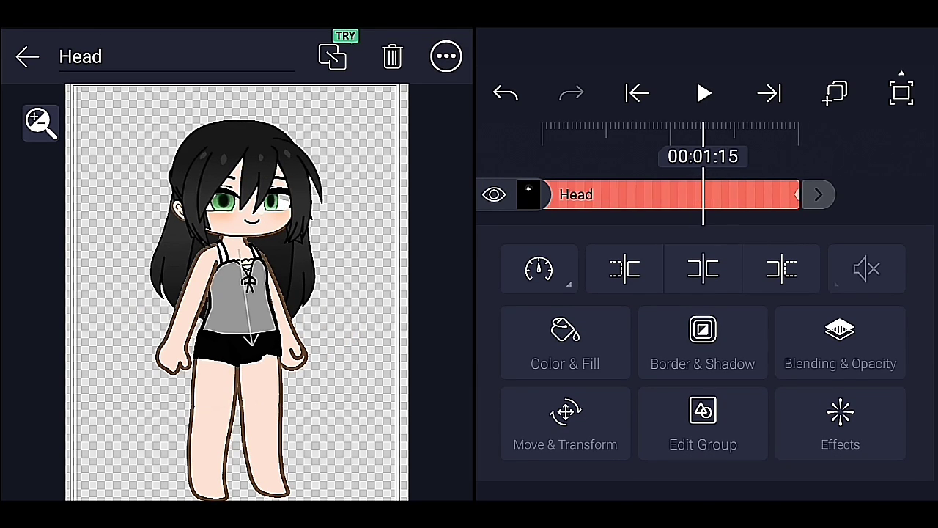
pyautogui.moveTo(799, 176); pyautogui.dragTo(770, 168)
pyautogui.moveTo(857, 148); pyautogui.dragTo(821, 151)
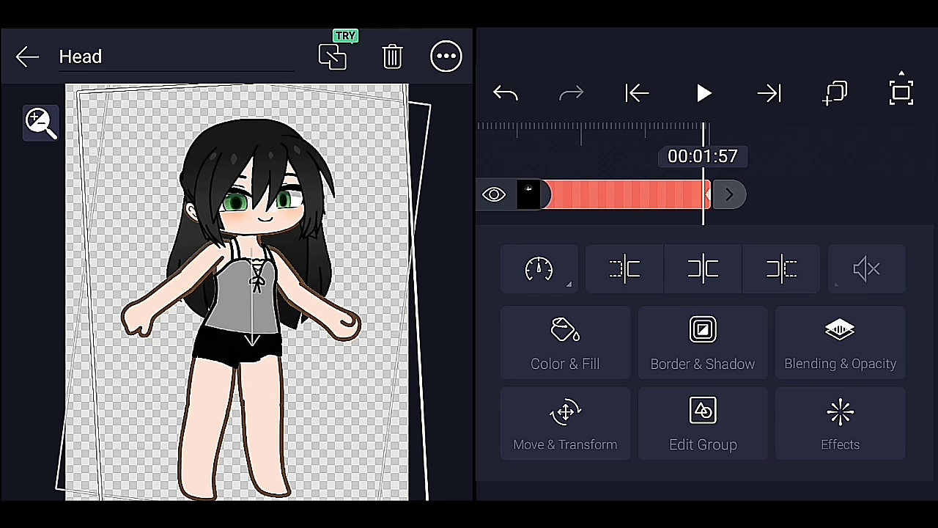
pyautogui.click(741, 391)
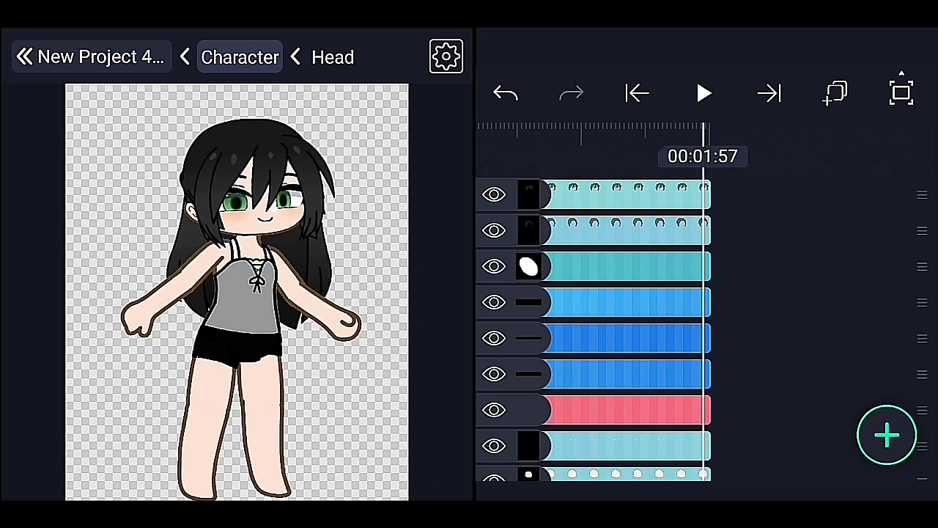
# - Keyframe the Eye layer's height to about 480–508 around the blink, then rewind to 00:00:00
pyautogui.click(792, 410)
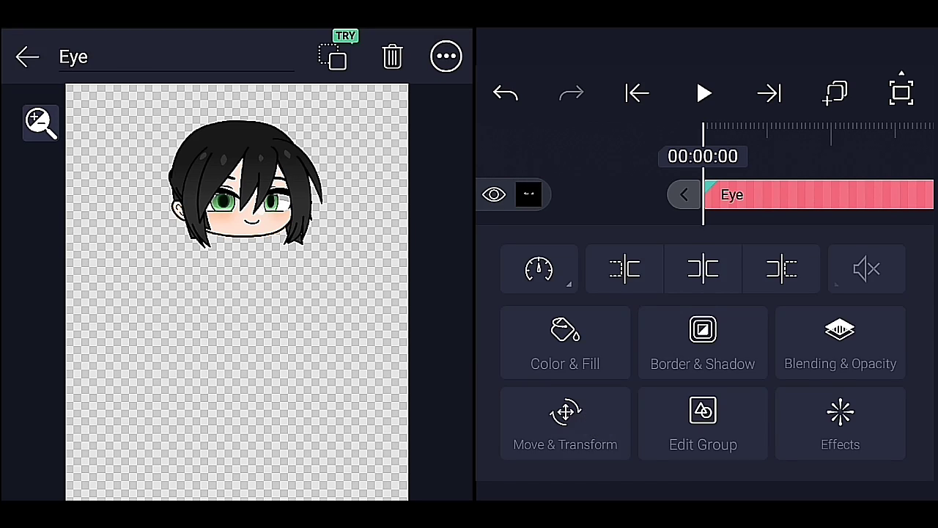
pyautogui.click(565, 425)
pyautogui.click(894, 386)
pyautogui.click(524, 313)
pyautogui.moveTo(796, 188)
pyautogui.mouseDown()
pyautogui.moveTo(703, 246)
pyautogui.moveTo(712, 251)
pyautogui.mouseUp()
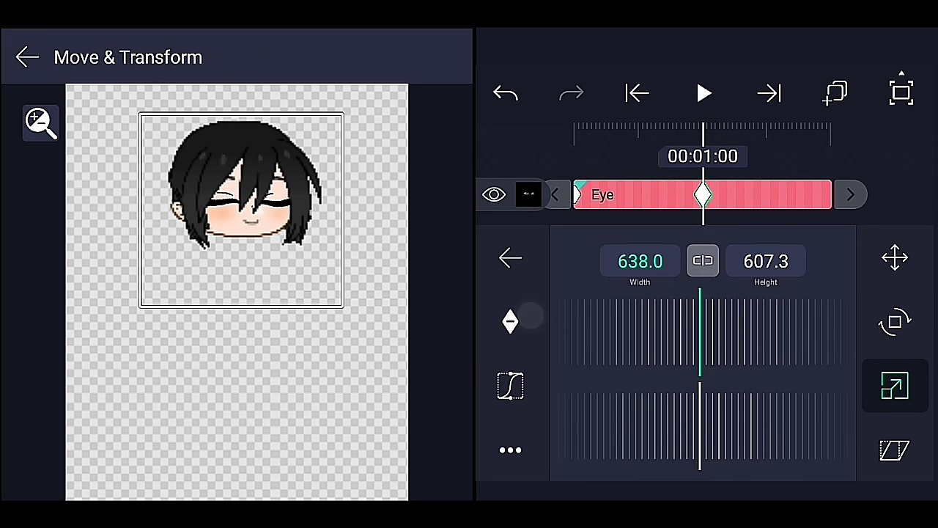
pyautogui.moveTo(815, 173); pyautogui.dragTo(779, 174)
pyautogui.moveTo(764, 440)
pyautogui.mouseDown()
pyautogui.moveTo(759, 396)
pyautogui.moveTo(758, 420)
pyautogui.mouseUp()
pyautogui.moveTo(897, 137); pyautogui.dragTo(880, 140)
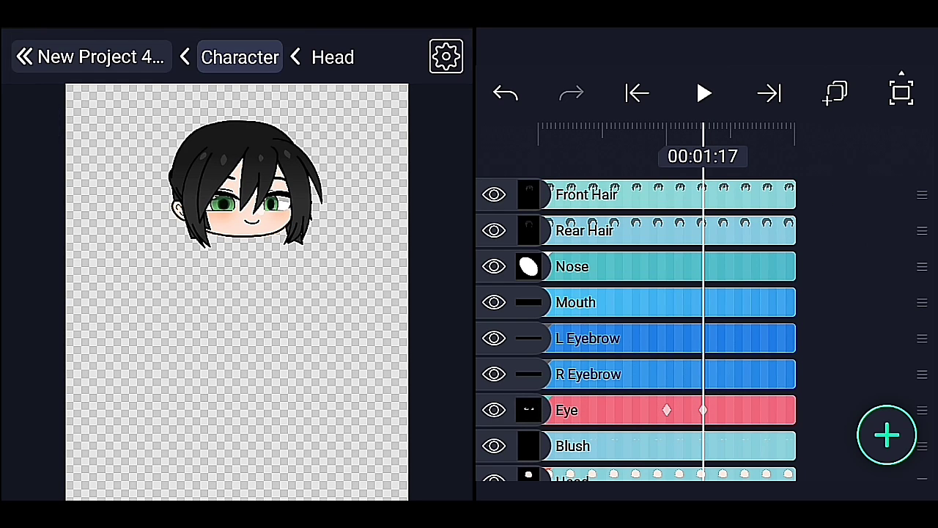
pyautogui.moveTo(792, 275); pyautogui.dragTo(885, 258)
# - Hide the Eye layer in the Head group
pyautogui.click(494, 410)
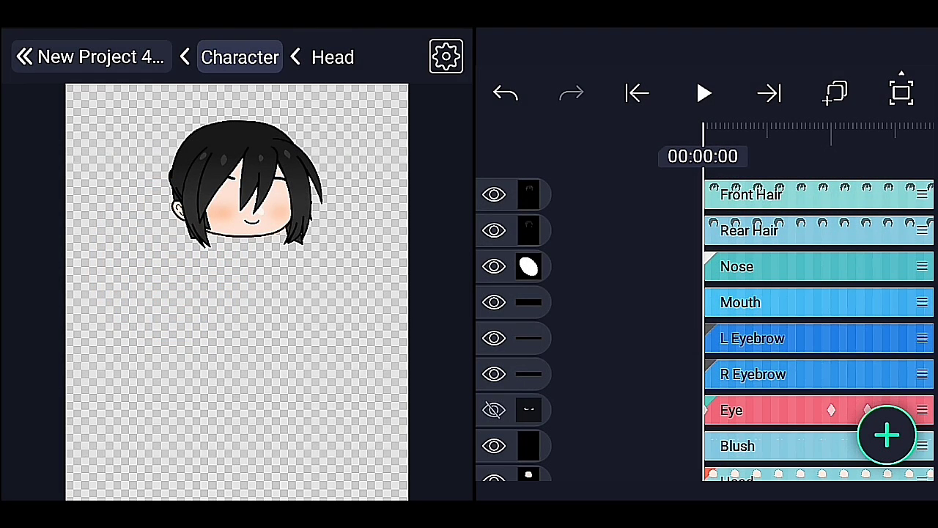
# - Add a Swirl from the Distortion/Warp category to the Front Hair layer
pyautogui.click(234, 298)
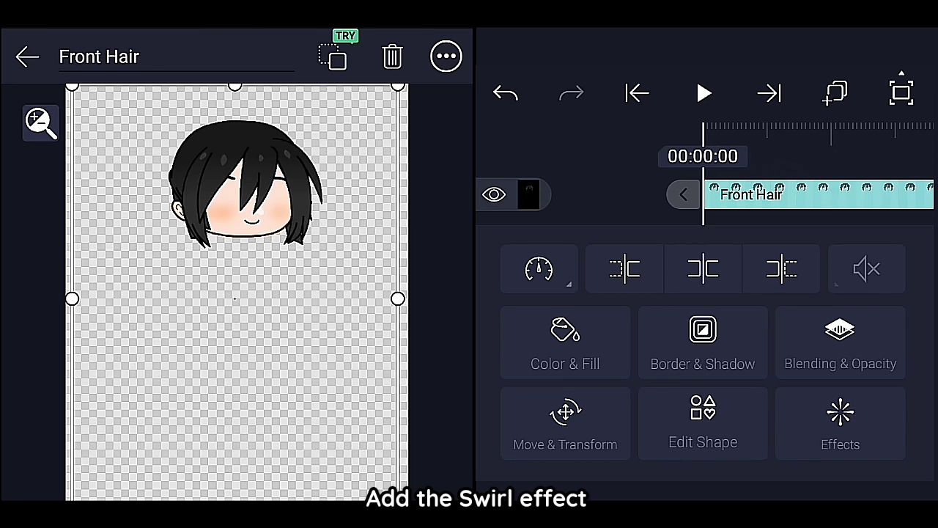
pyautogui.click(840, 422)
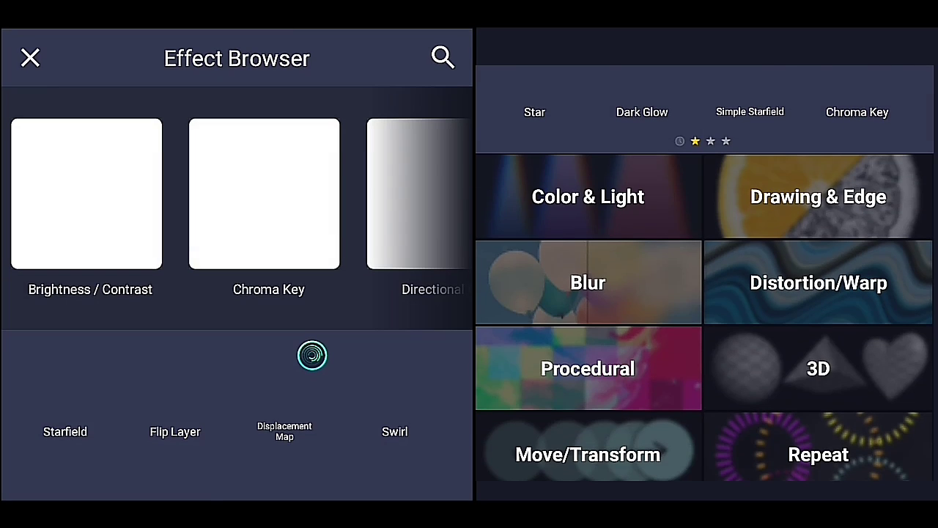
pyautogui.scroll(-3, 703, 293)
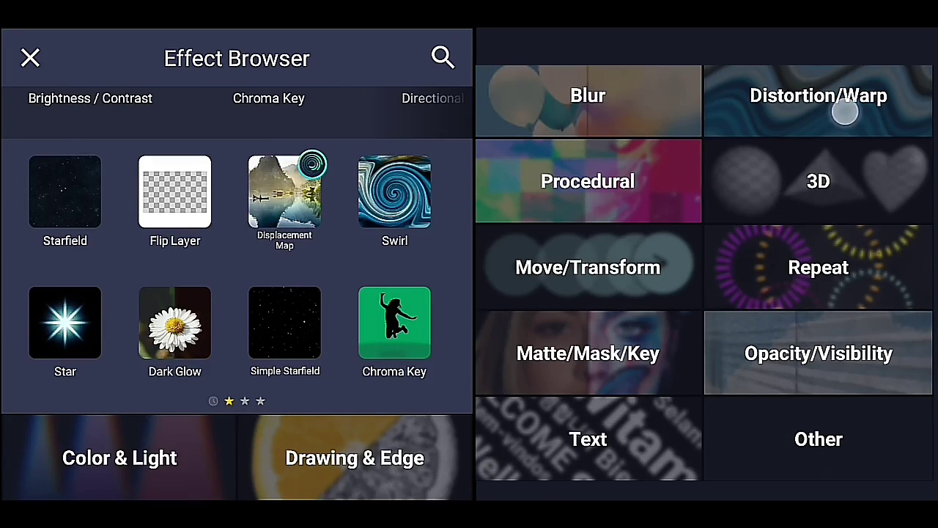
pyautogui.click(818, 95)
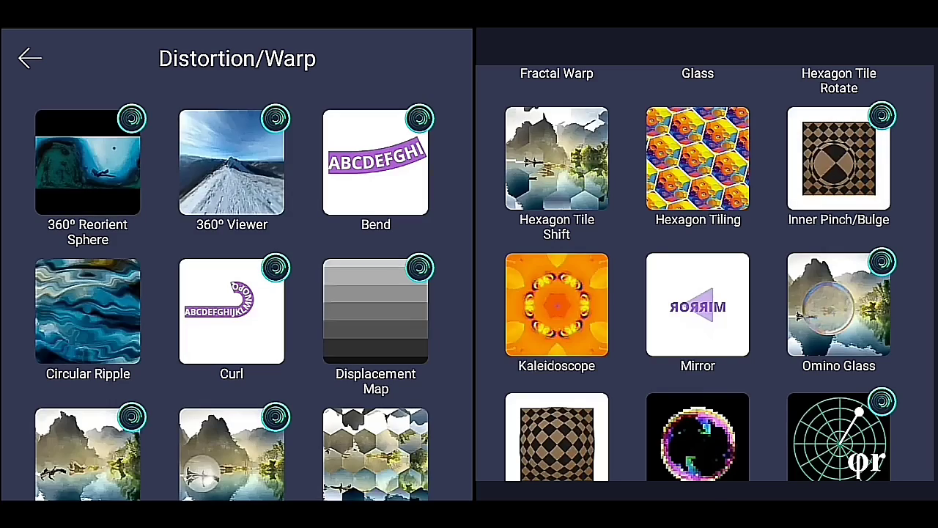
pyautogui.scroll(-3, 705, 274)
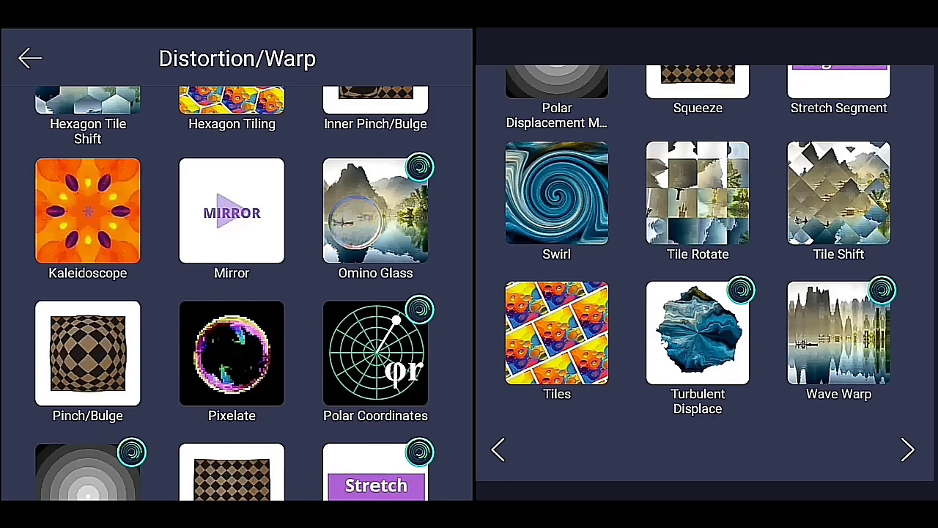
pyautogui.click(556, 192)
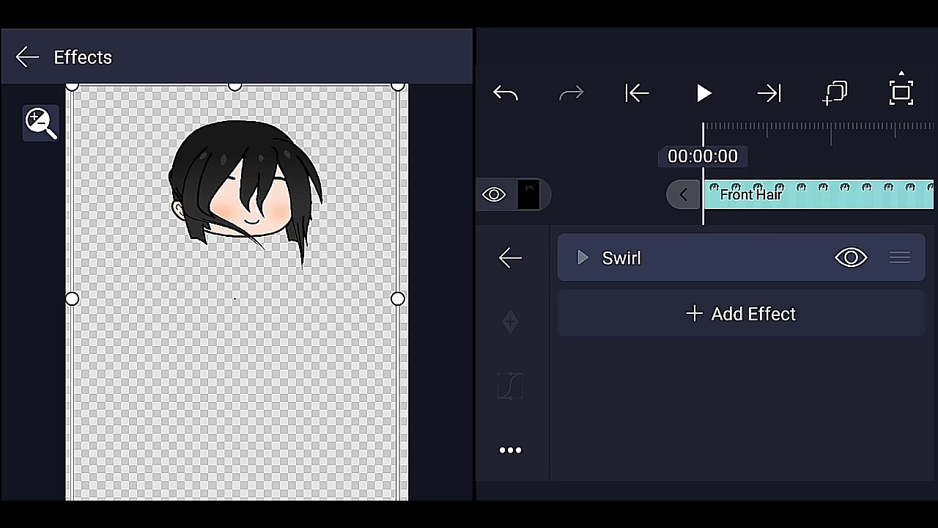
# - Set the Front Hair Swirl radius to 0.80 and try initial strength values
pyautogui.click(601, 257)
pyautogui.click(235, 296)
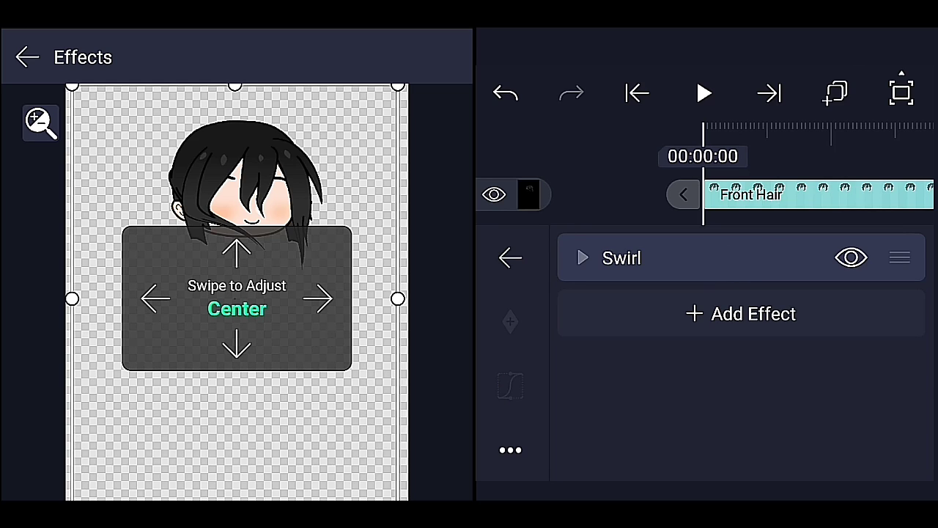
pyautogui.click(622, 258)
pyautogui.scroll(-1, 741, 367)
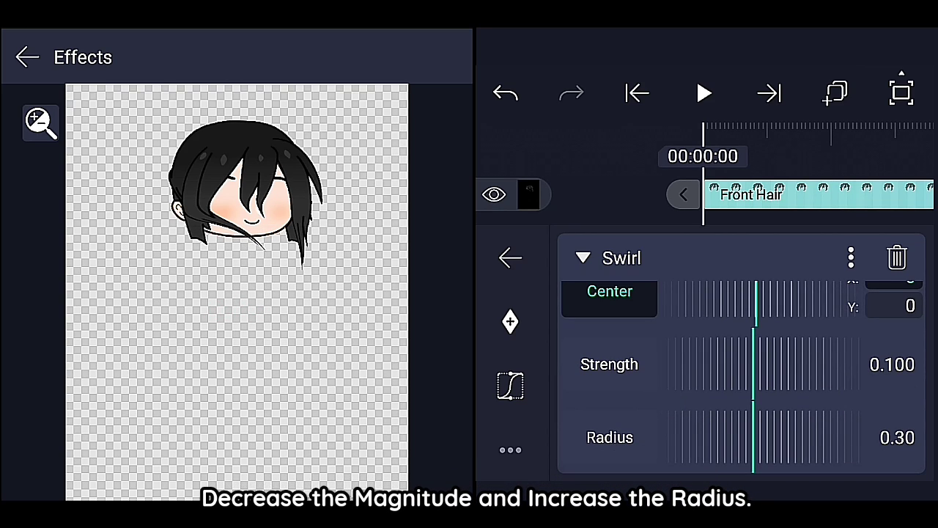
pyautogui.moveTo(806, 438); pyautogui.dragTo(704, 437)
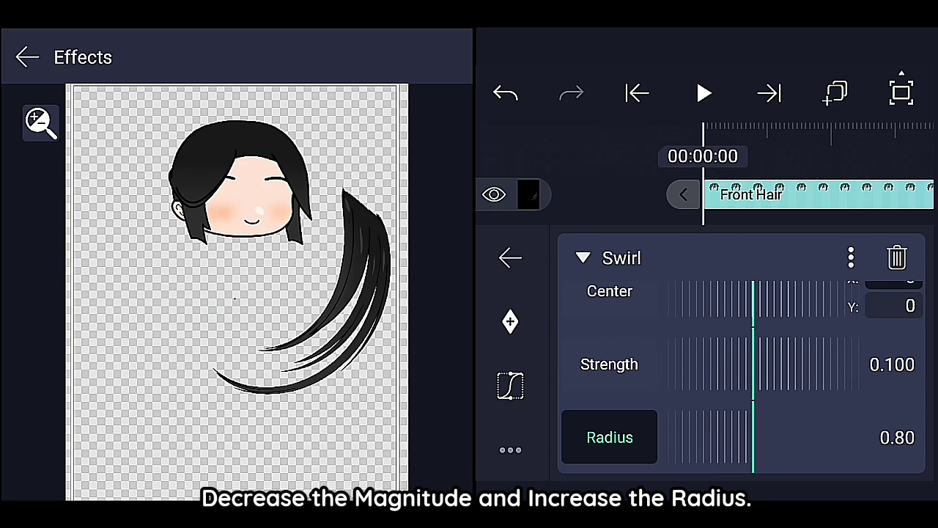
pyautogui.moveTo(880, 364)
pyautogui.mouseDown()
pyautogui.moveTo(809, 391)
pyautogui.moveTo(843, 388)
pyautogui.mouseUp()
pyautogui.moveTo(689, 399); pyautogui.dragTo(716, 403)
pyautogui.moveTo(786, 403)
pyautogui.mouseDown()
pyautogui.moveTo(723, 404)
pyautogui.moveTo(756, 400)
pyautogui.mouseUp()
# - Place the Swirl centre below the hair ends at about -12, 270
pyautogui.click(622, 338)
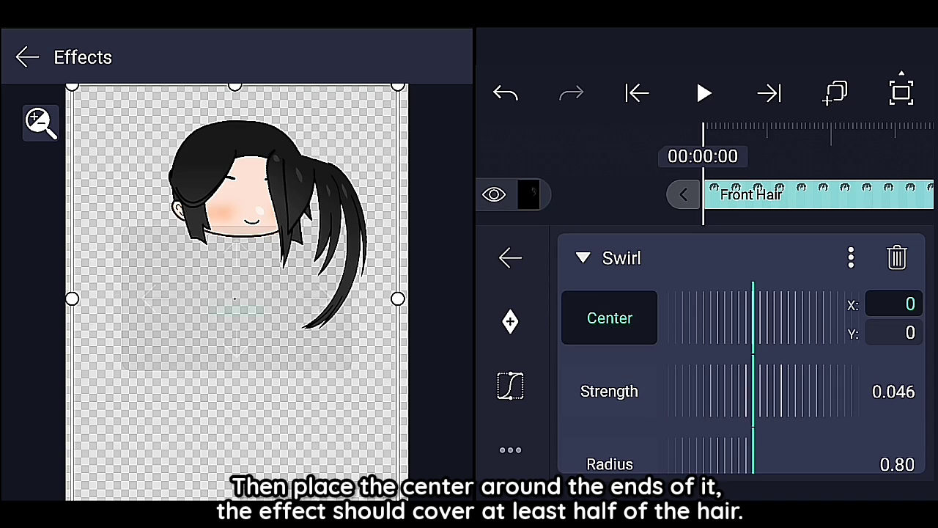
pyautogui.click(280, 287)
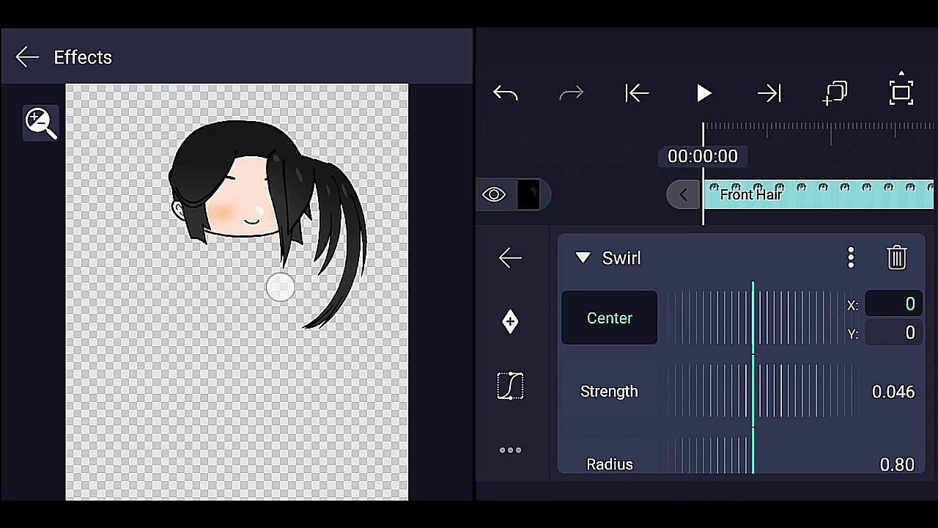
pyautogui.moveTo(276, 378); pyautogui.dragTo(274, 394)
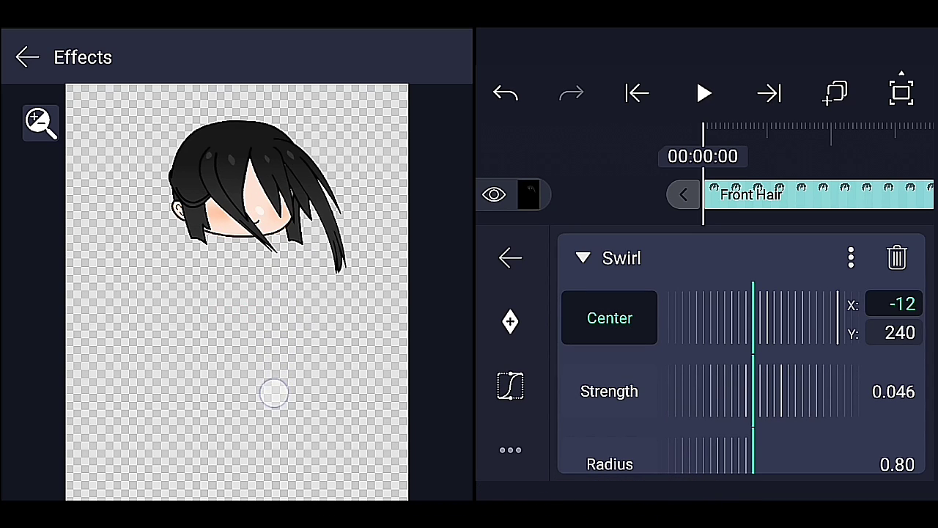
pyautogui.moveTo(728, 316); pyautogui.dragTo(723, 316)
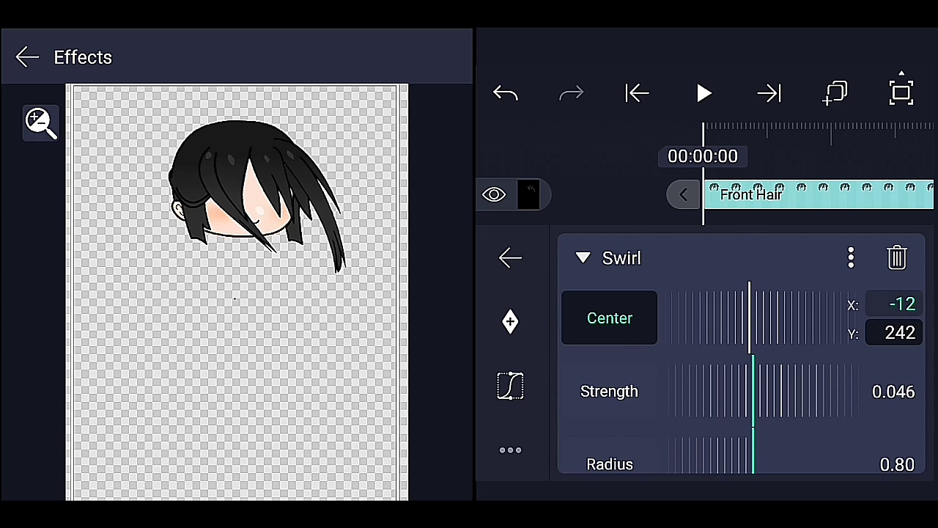
pyautogui.moveTo(822, 322)
pyautogui.mouseDown()
pyautogui.moveTo(775, 329)
pyautogui.moveTo(870, 309)
pyautogui.mouseUp()
pyautogui.moveTo(808, 320); pyautogui.dragTo(876, 327)
# - Set the Swirl strength back to 0.000
pyautogui.click(842, 377)
pyautogui.moveTo(842, 377); pyautogui.dragTo(810, 376)
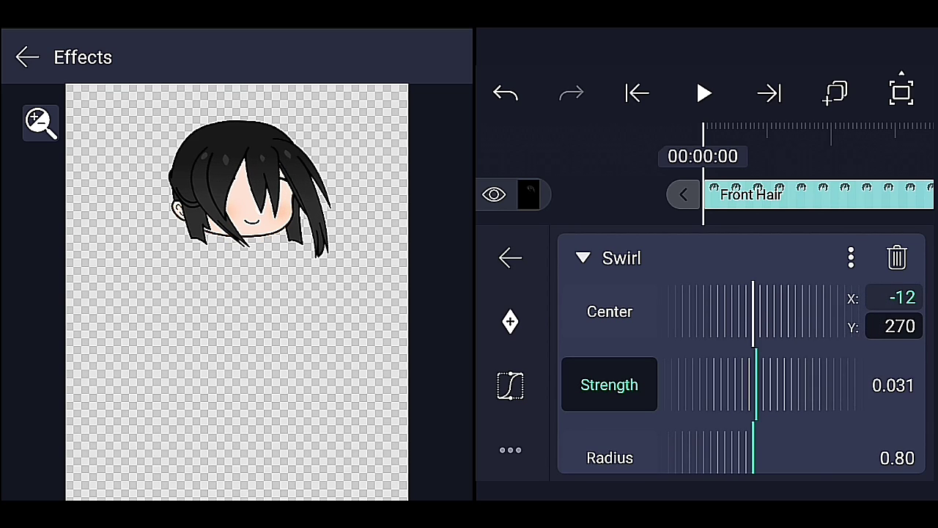
pyautogui.moveTo(762, 385)
pyautogui.mouseDown()
pyautogui.moveTo(855, 382)
pyautogui.moveTo(692, 410)
pyautogui.mouseUp()
pyautogui.moveTo(629, 414); pyautogui.dragTo(621, 417)
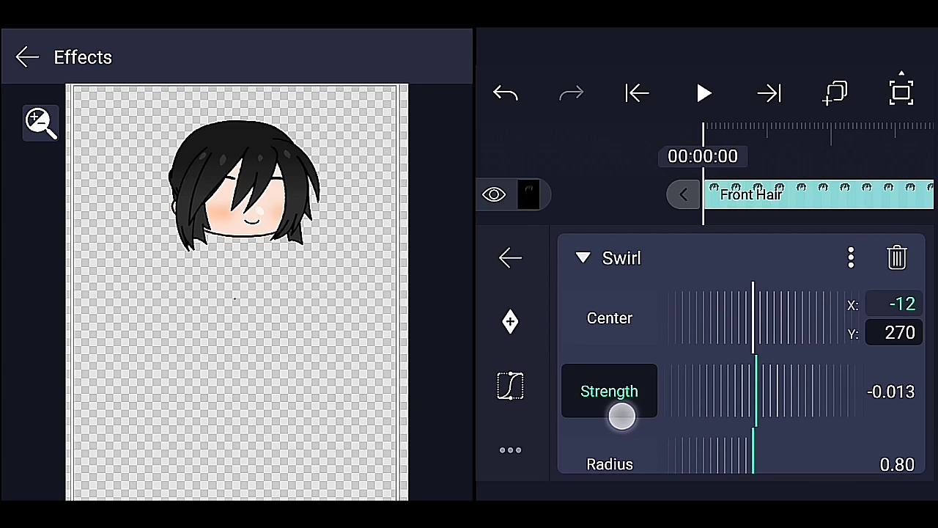
pyautogui.moveTo(729, 396)
pyautogui.mouseDown()
pyautogui.moveTo(669, 401)
pyautogui.moveTo(770, 396)
pyautogui.mouseUp()
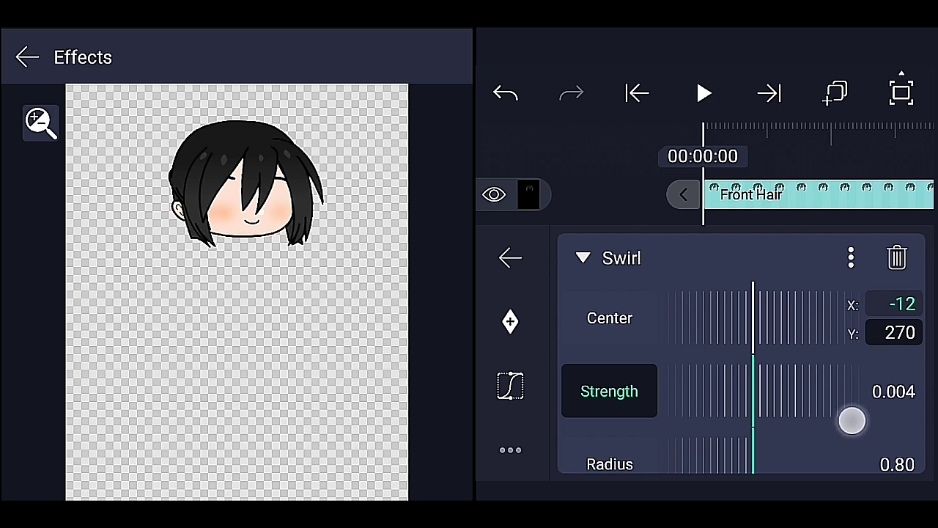
pyautogui.moveTo(849, 445); pyautogui.dragTo(858, 453)
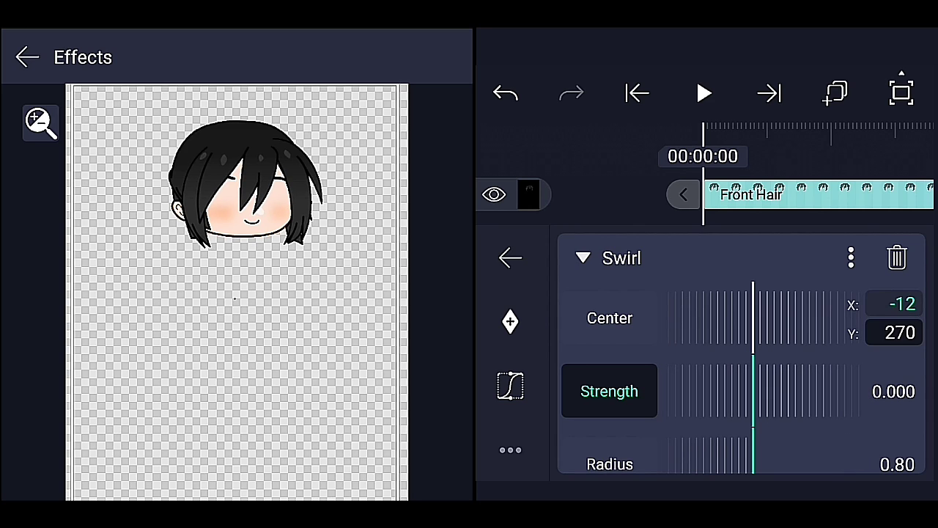
# - Duplicate the Front Hair Swirl and nudge the copy's strength
pyautogui.click(852, 257)
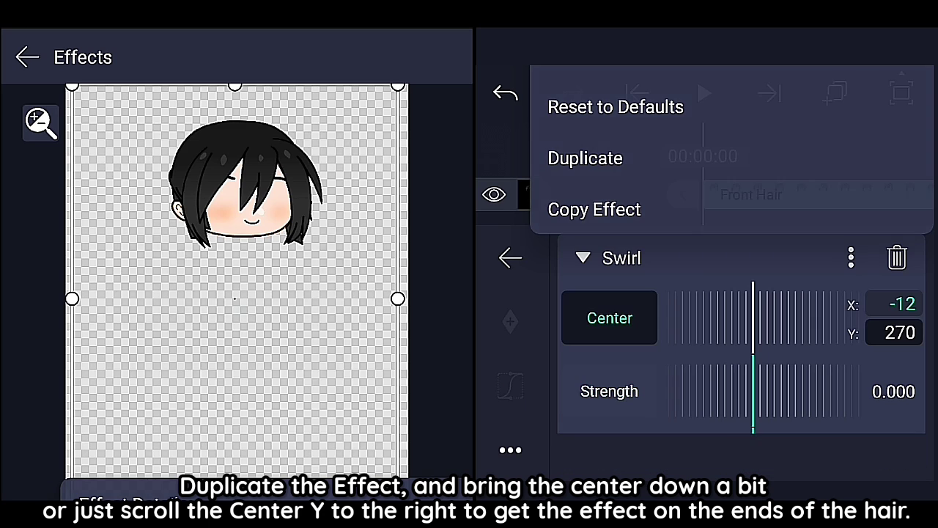
pyautogui.click(585, 158)
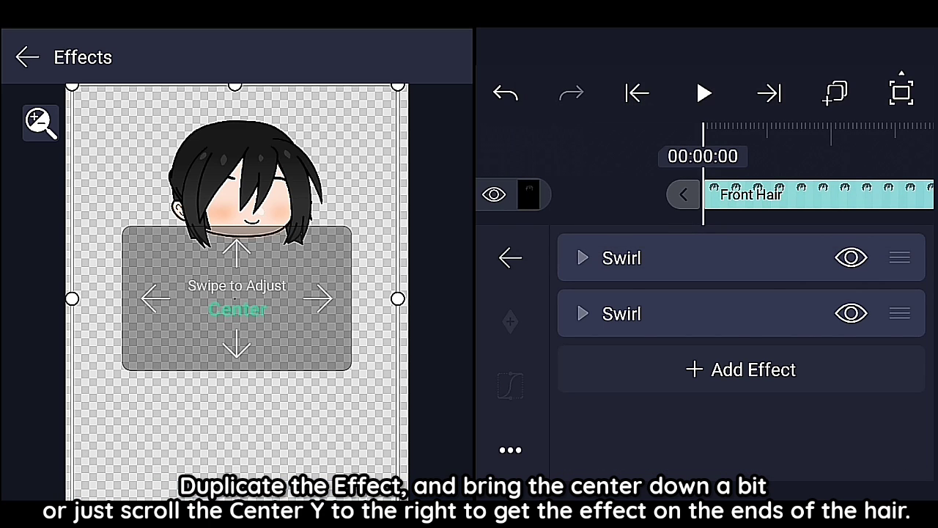
pyautogui.click(583, 258)
pyautogui.moveTo(777, 391)
pyautogui.mouseDown()
pyautogui.moveTo(715, 391)
pyautogui.moveTo(748, 391)
pyautogui.mouseUp()
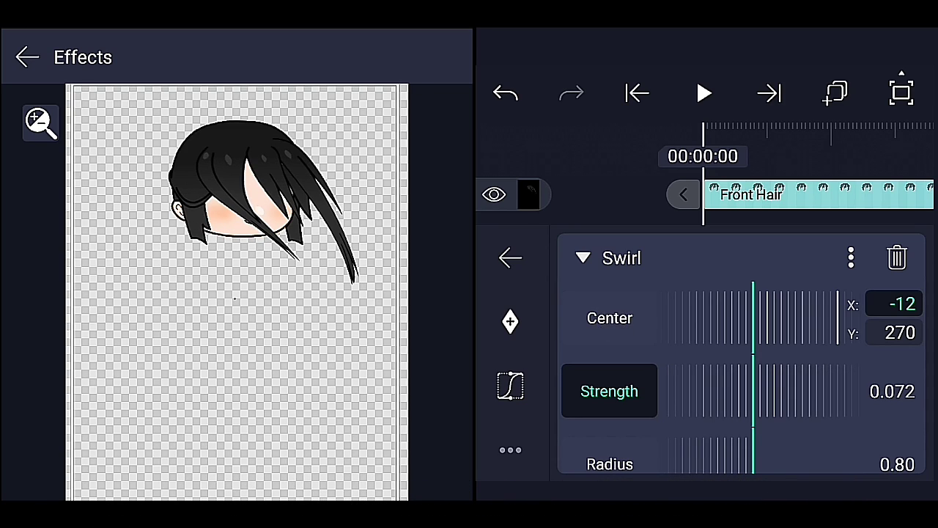
# - Move the copy's Swirl centre to about -15, 386 and bring strength to about zero
pyautogui.click(616, 314)
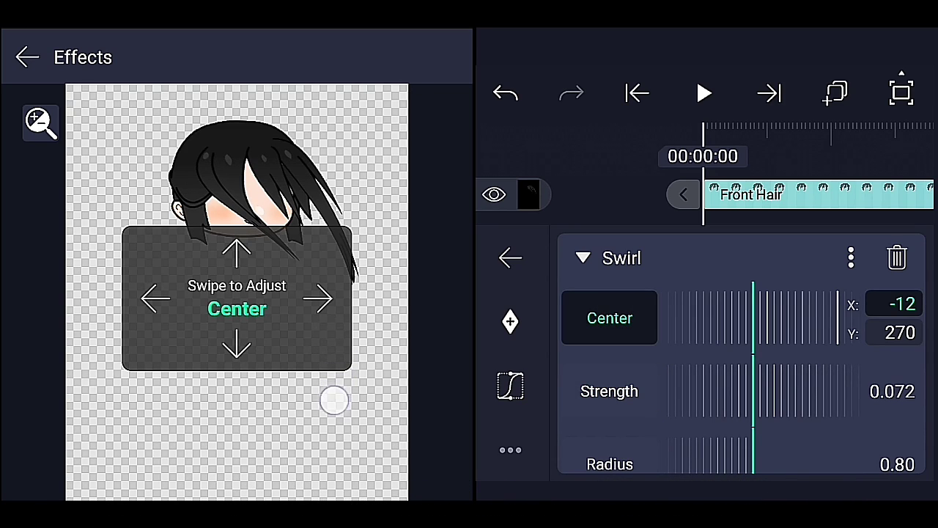
pyautogui.moveTo(331, 418); pyautogui.dragTo(330, 427)
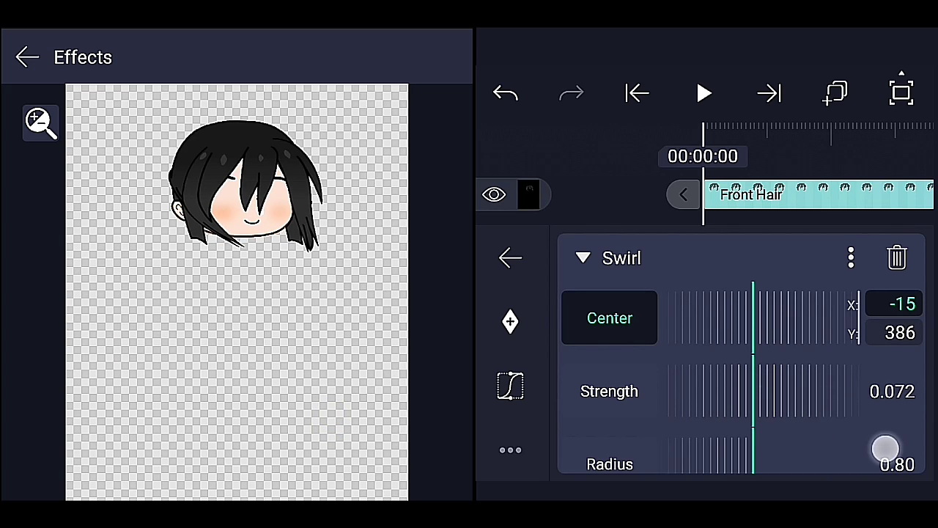
pyautogui.moveTo(840, 404)
pyautogui.mouseDown()
pyautogui.moveTo(829, 406)
pyautogui.moveTo(847, 410)
pyautogui.mouseUp()
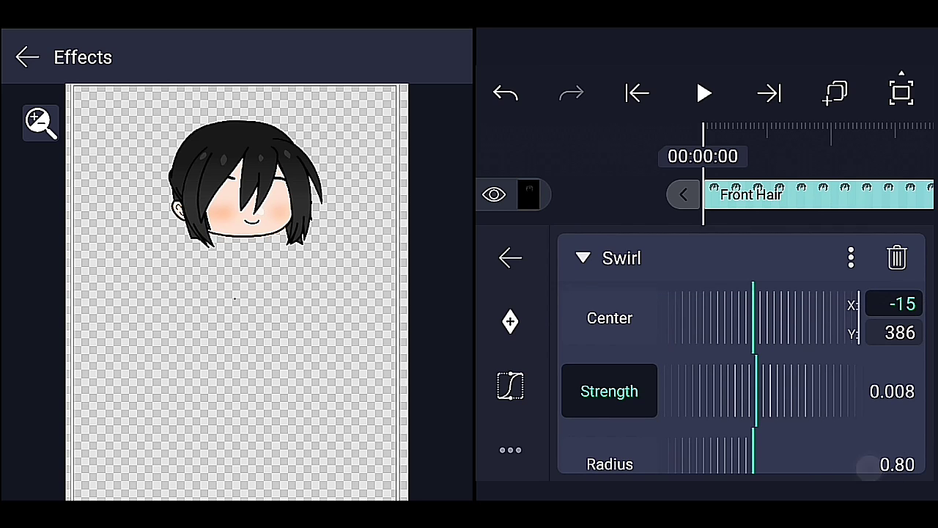
pyautogui.moveTo(840, 438)
pyautogui.mouseDown()
pyautogui.moveTo(823, 435)
pyautogui.moveTo(802, 398)
pyautogui.moveTo(713, 415)
pyautogui.mouseUp()
pyautogui.click(743, 231)
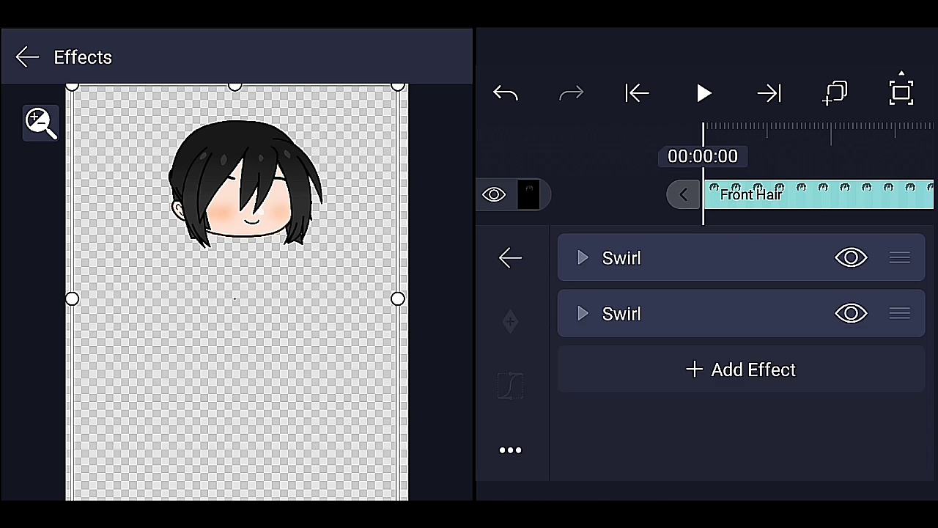
# - Keyframe the first Front Hair Swirl's Strength at the start and later in the animation
pyautogui.click(621, 258)
pyautogui.click(510, 321)
pyautogui.moveTo(909, 190)
pyautogui.mouseDown()
pyautogui.moveTo(839, 181)
pyautogui.moveTo(859, 154)
pyautogui.moveTo(830, 144)
pyautogui.mouseUp()
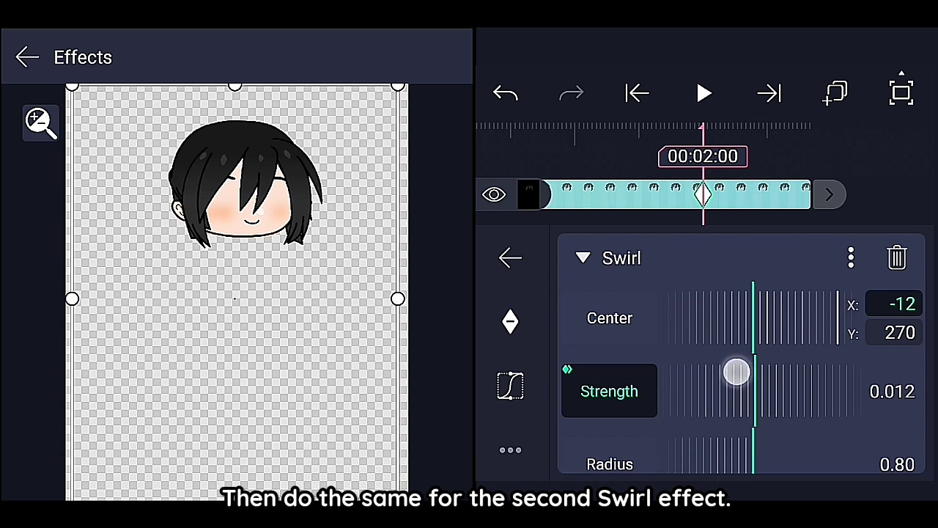
pyautogui.moveTo(737, 373); pyautogui.dragTo(720, 373)
pyautogui.moveTo(863, 161); pyautogui.dragTo(931, 161)
pyautogui.click(622, 257)
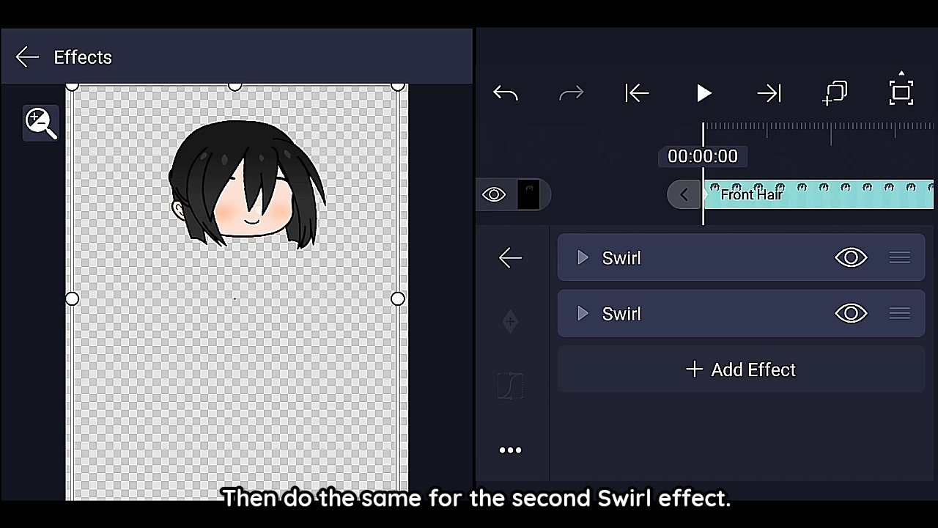
# - Keyframe the second Swirl's Strength up to 0.022, offset between the first's keyframes, and play
pyautogui.click(622, 314)
pyautogui.click(510, 321)
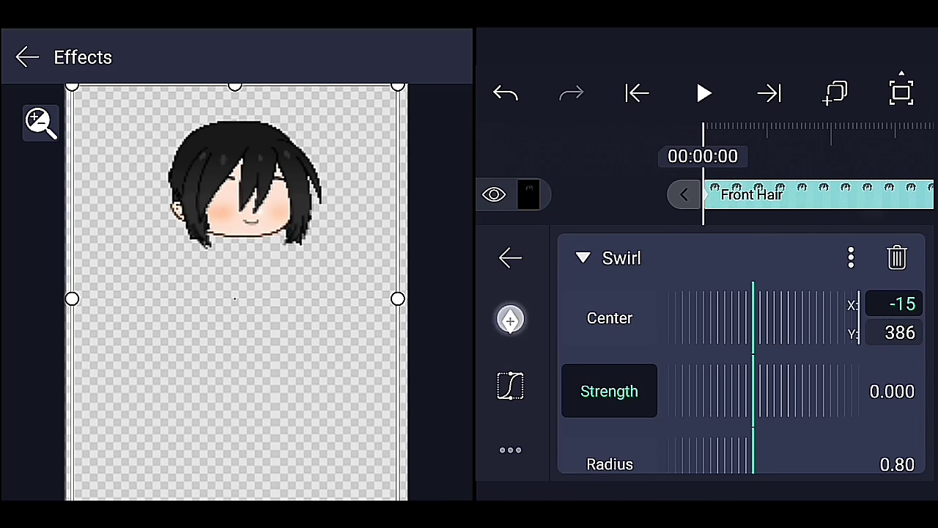
pyautogui.moveTo(807, 195); pyautogui.dragTo(645, 194)
pyautogui.moveTo(778, 389); pyautogui.dragTo(801, 389)
pyautogui.moveTo(704, 194); pyautogui.dragTo(783, 231)
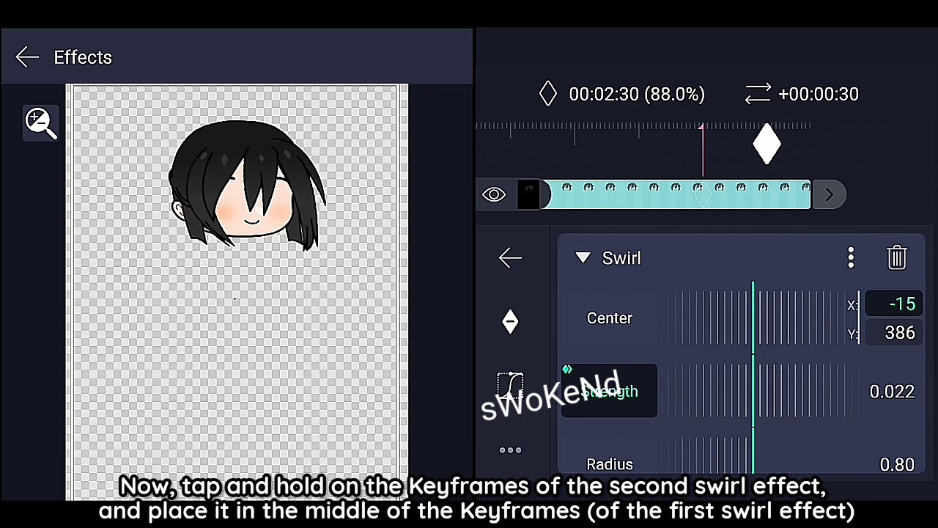
pyautogui.moveTo(768, 145); pyautogui.dragTo(767, 144)
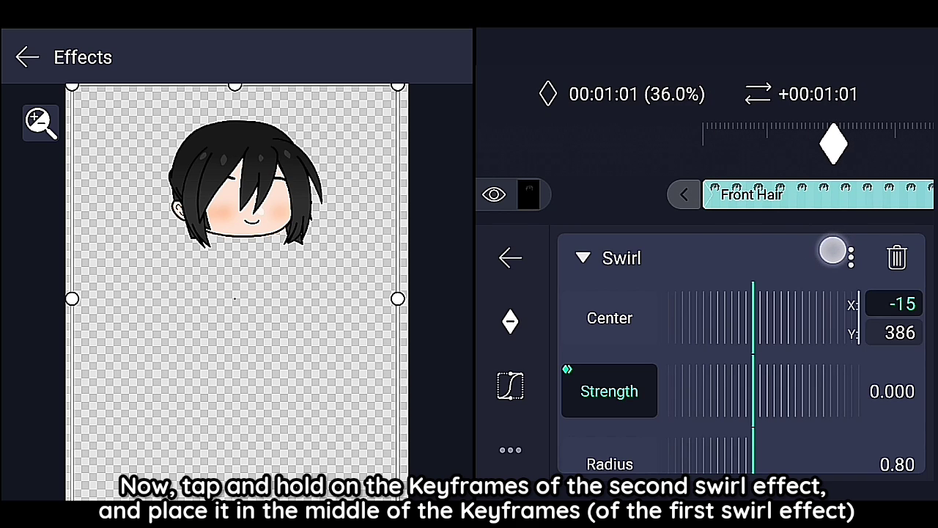
pyautogui.click(703, 93)
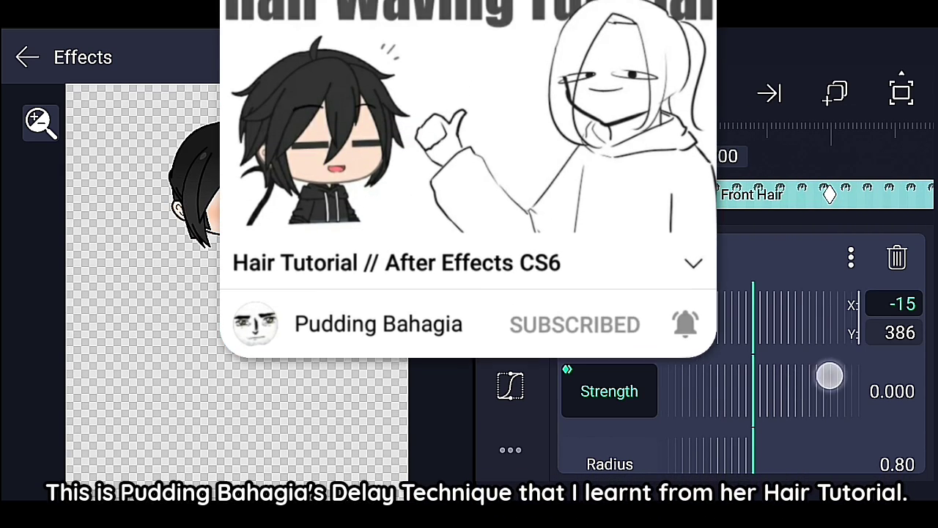
pyautogui.click(783, 168)
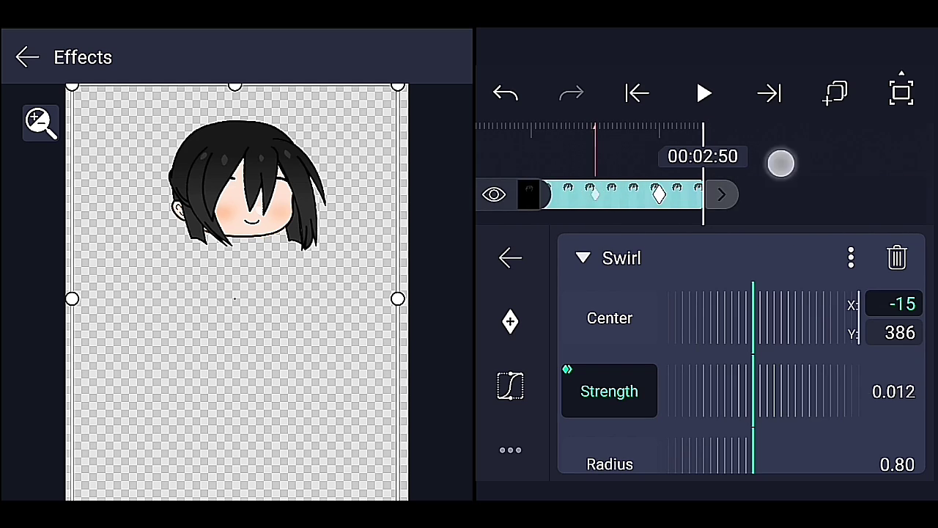
# - Copy the two keyframed Swirl effects from Front Hair
pyautogui.moveTo(781, 163); pyautogui.dragTo(879, 163)
pyautogui.click(582, 257)
pyautogui.click(510, 450)
pyautogui.click(541, 340)
# - Paste both Swirl effects onto the Rear Hair layer and preview the animation
pyautogui.click(511, 257)
pyautogui.click(27, 56)
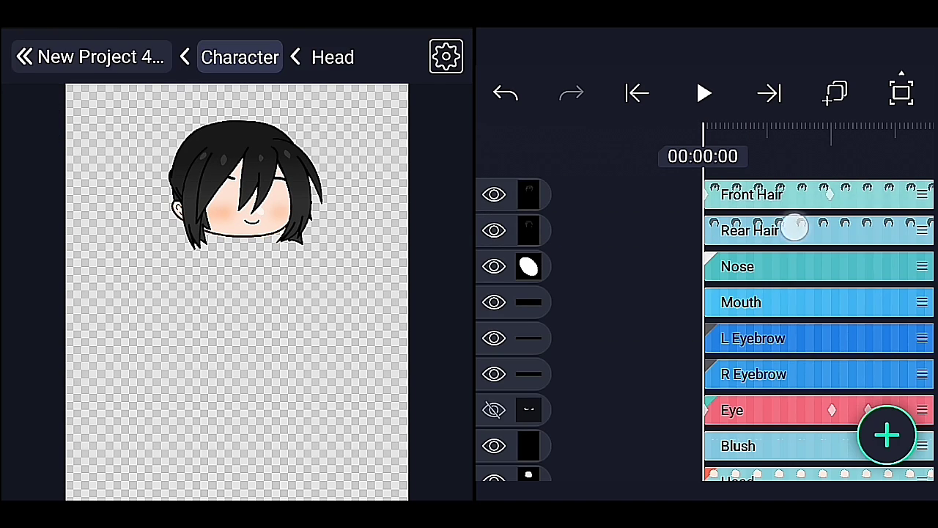
pyautogui.click(796, 226)
pyautogui.click(840, 425)
pyautogui.click(511, 449)
pyautogui.click(545, 392)
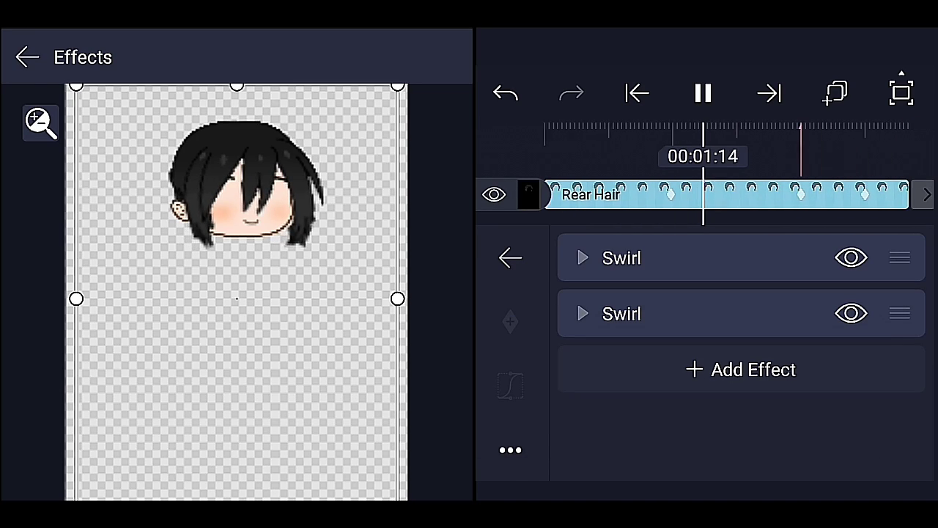
pyautogui.click(703, 93)
# - Move Rear Hair's top Swirl centre to -8, 438, check playback, then return to Character
pyautogui.moveTo(807, 131); pyautogui.dragTo(931, 130)
pyautogui.click(622, 257)
pyautogui.moveTo(315, 337)
pyautogui.mouseDown()
pyautogui.moveTo(322, 395)
pyautogui.moveTo(303, 411)
pyautogui.mouseUp()
pyautogui.click(704, 93)
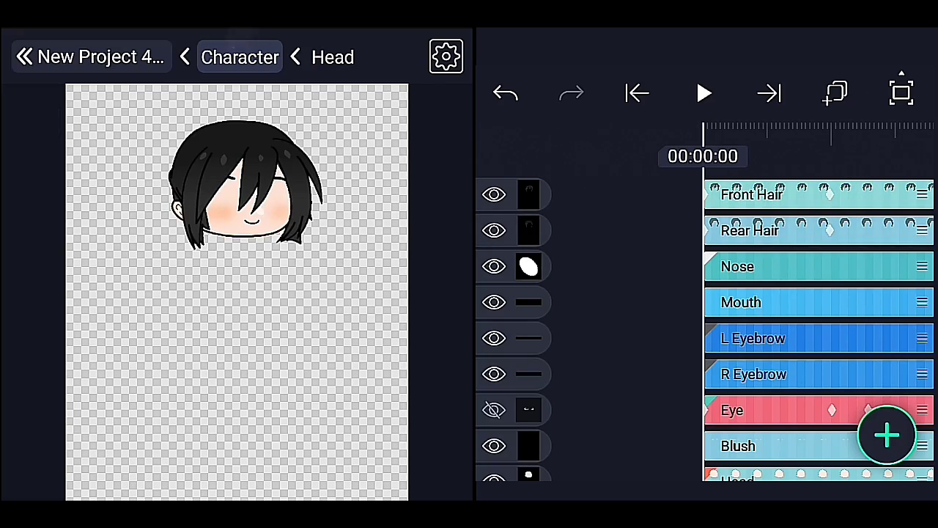
pyautogui.click(240, 58)
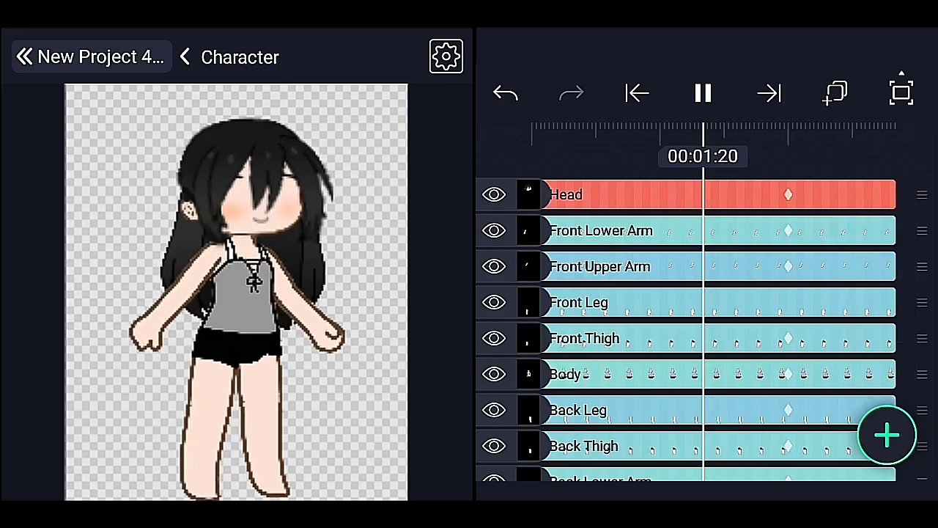